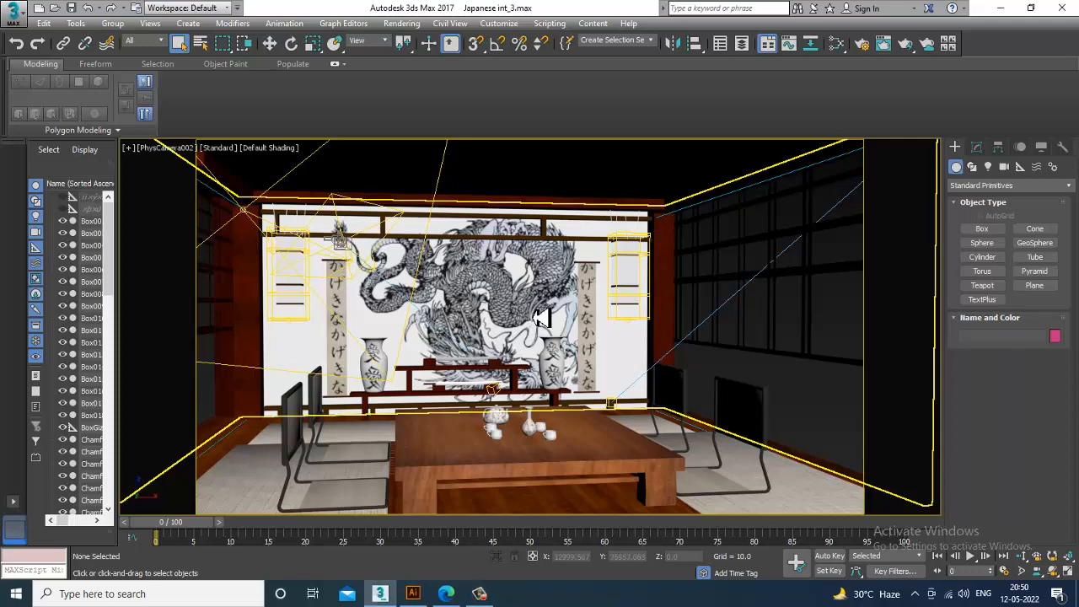
Switch the viewport from the camera to the perspective view and inspect the room's interior towards the dragon wall
click(565, 325)
key(p)
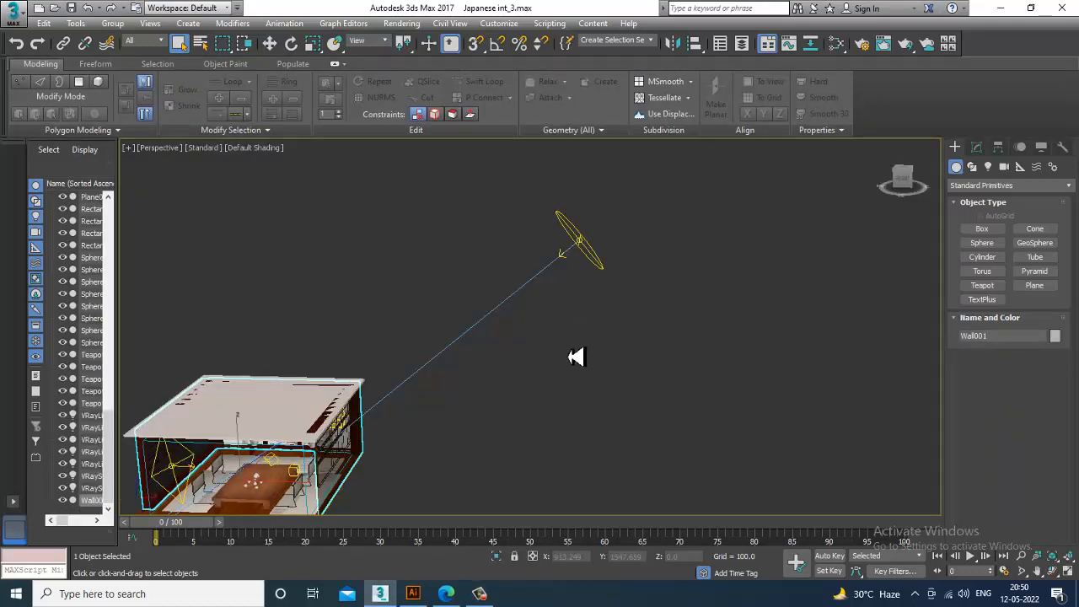
scroll(480, 395, down, 5)
alt+middle_drag(482, 397, 706, 388)
scroll(538, 364, up, 2)
scroll(536, 362, up, 6)
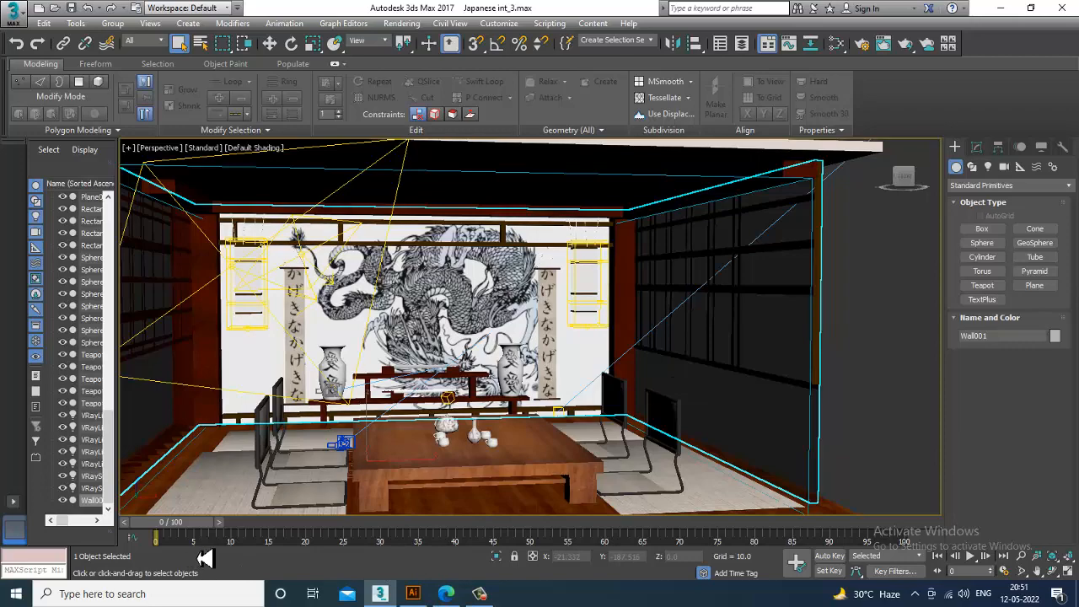
Open File Explorer and browse the contents of Local Disk (D:)
key(super+e)
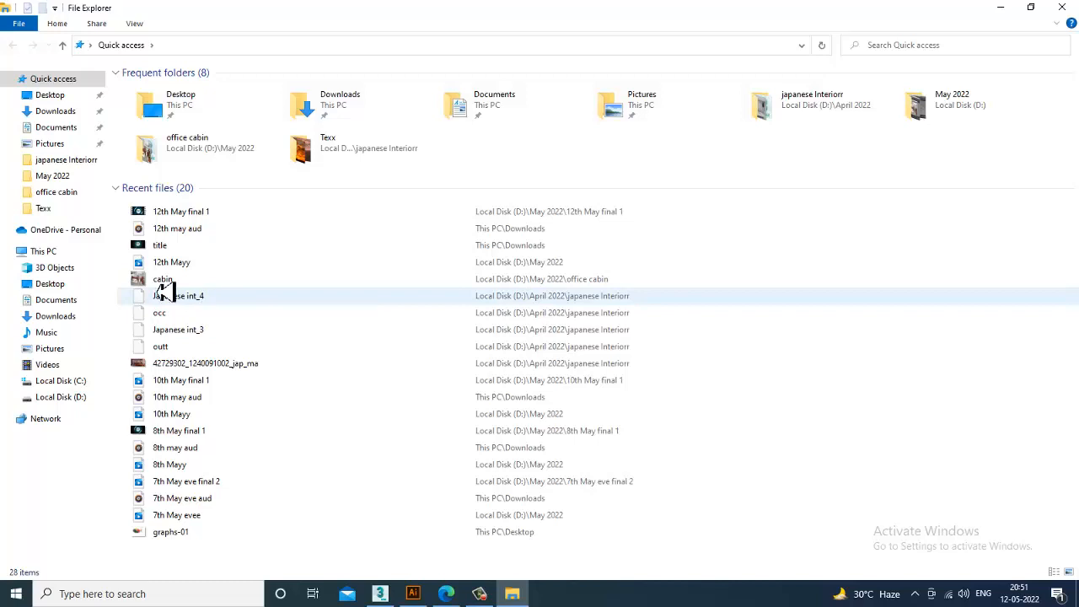
click(68, 399)
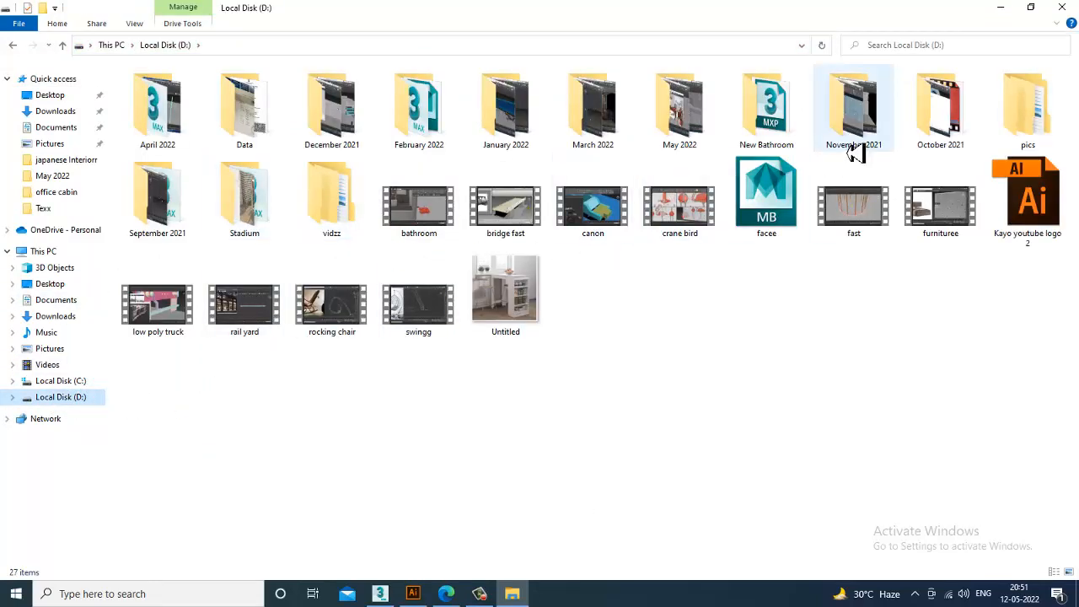
click(256, 137)
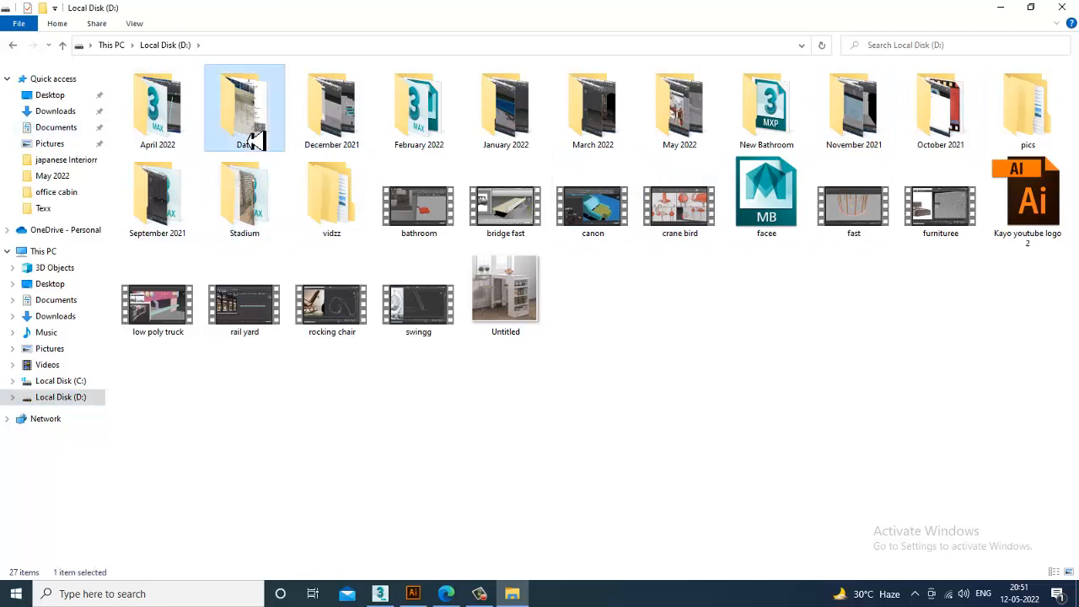
key(m)
key(m)
double_click(676, 123)
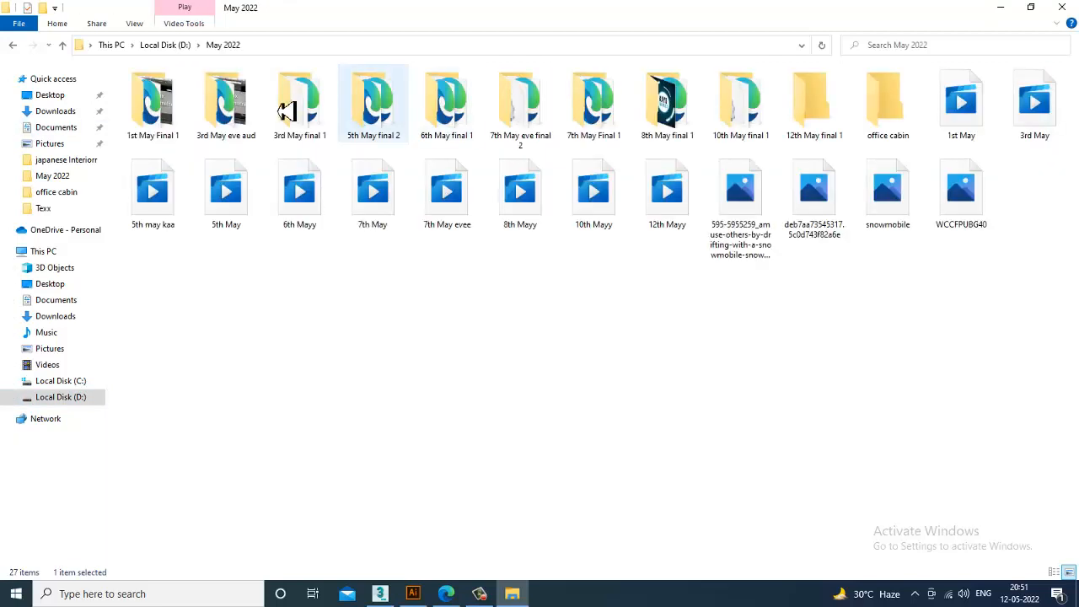
click(243, 108)
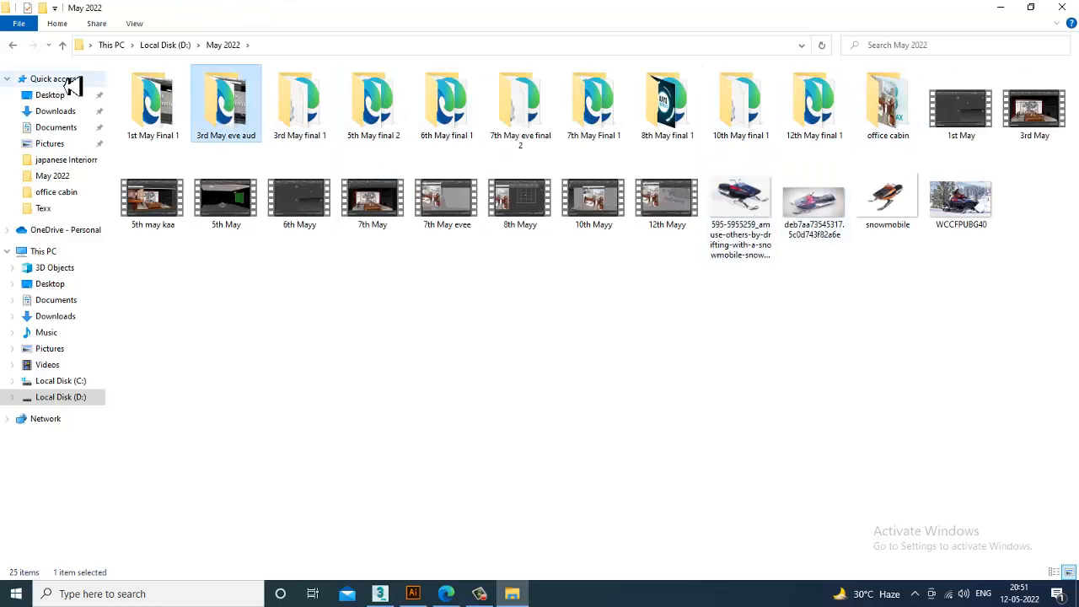
click(13, 44)
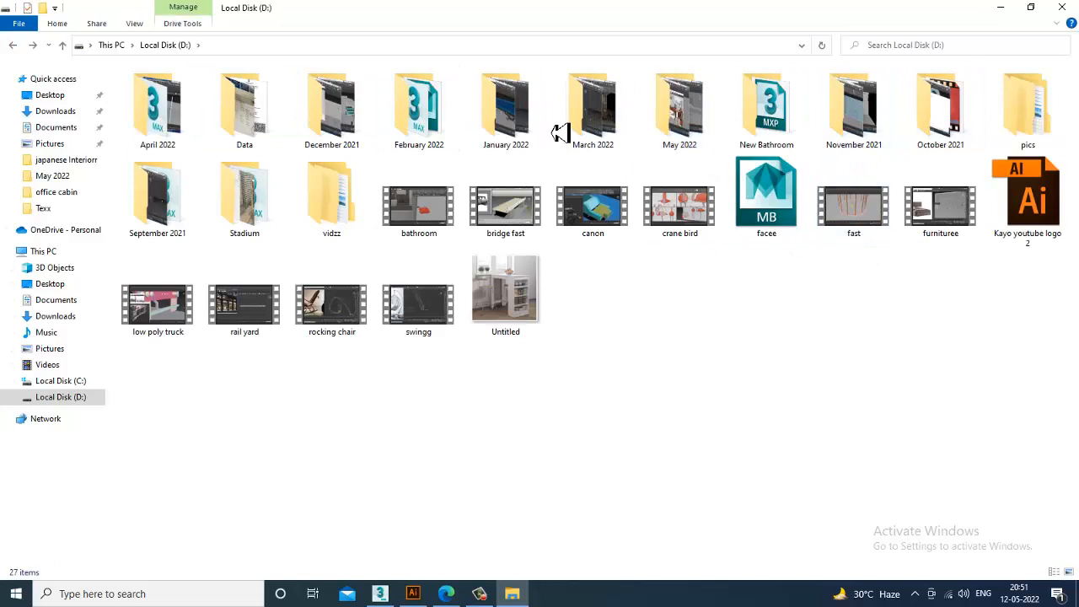
Go to the japanese Interiorr folder inside April 2022 and view the outt and occ render images
double_click(169, 118)
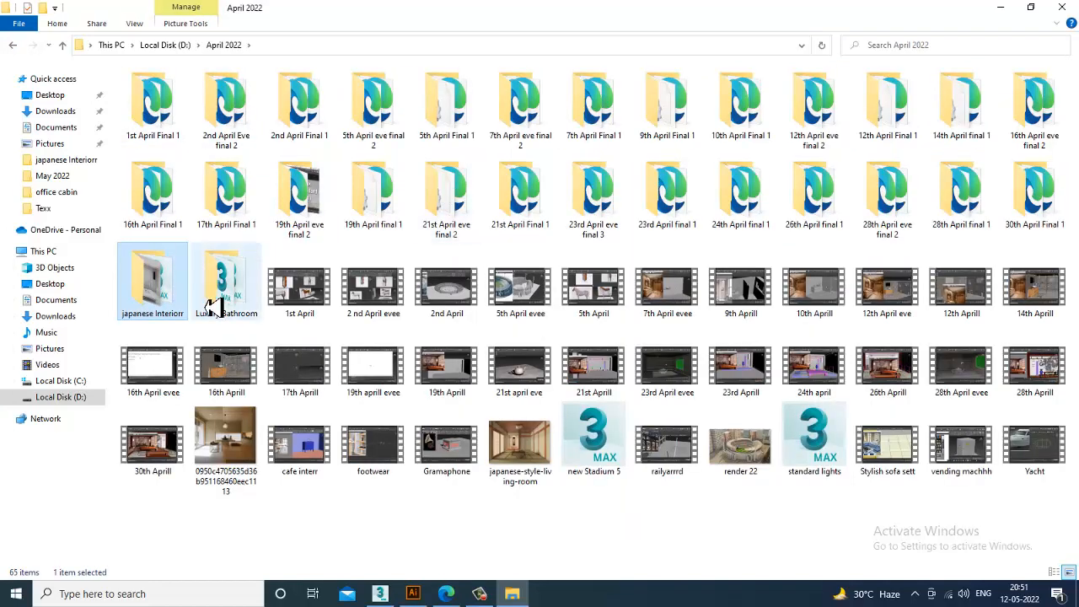
double_click(179, 299)
click(688, 133)
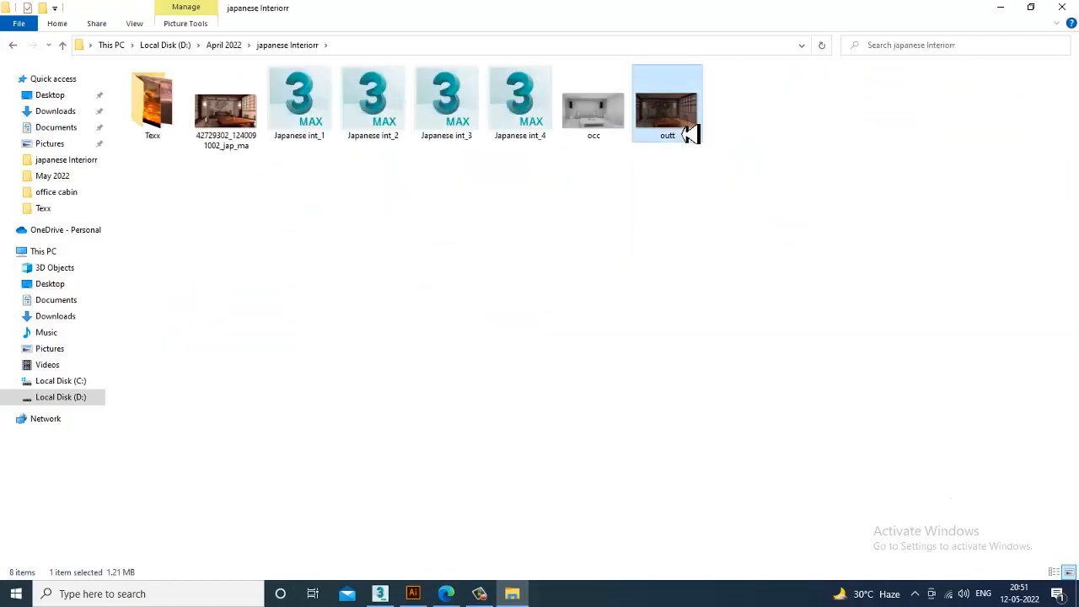
double_click(690, 135)
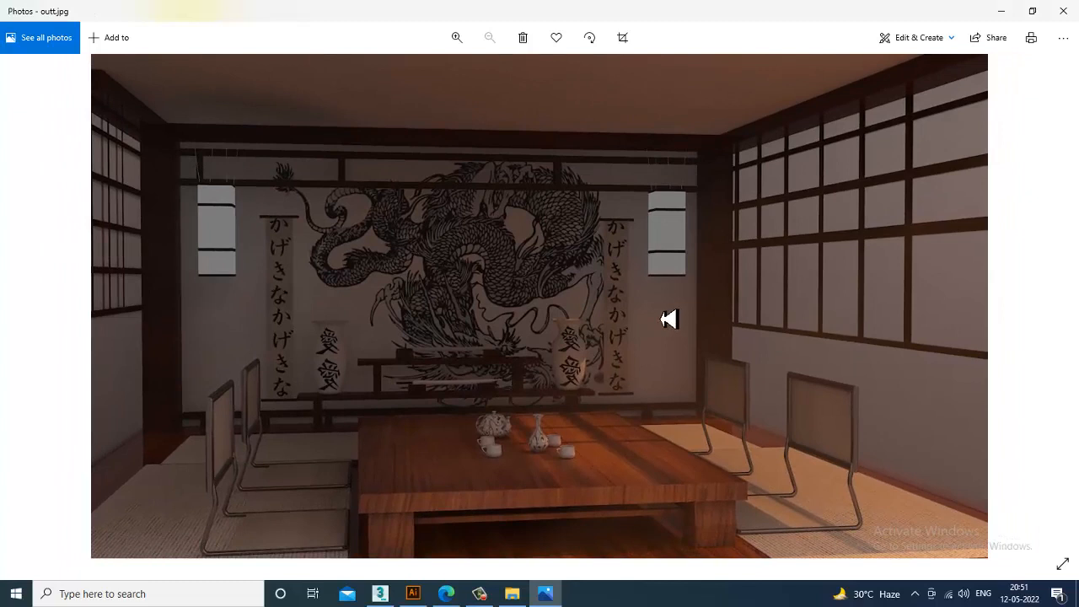
click(28, 318)
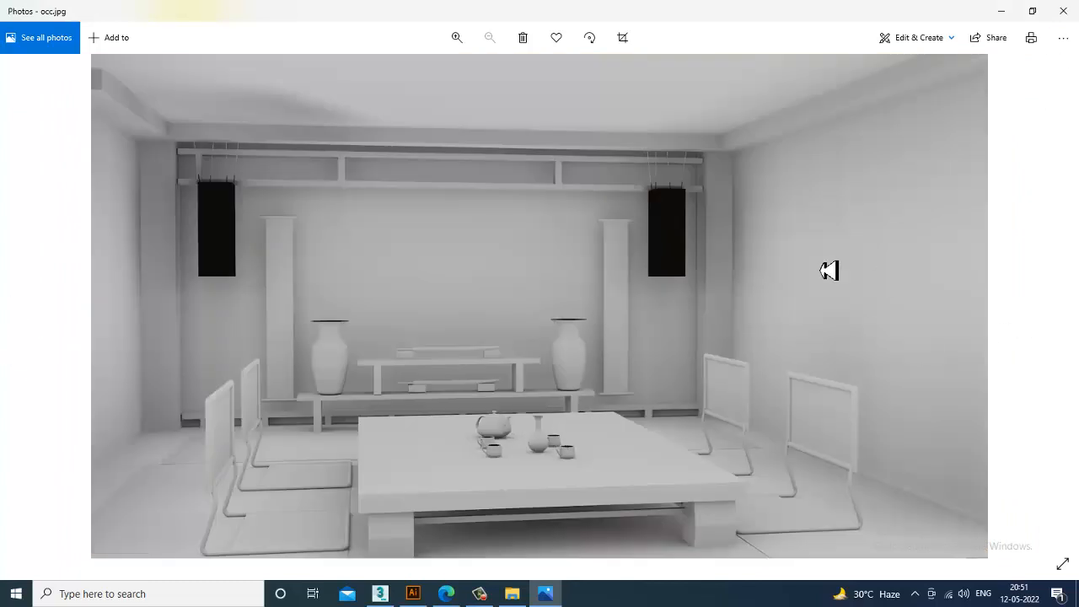
click(1063, 11)
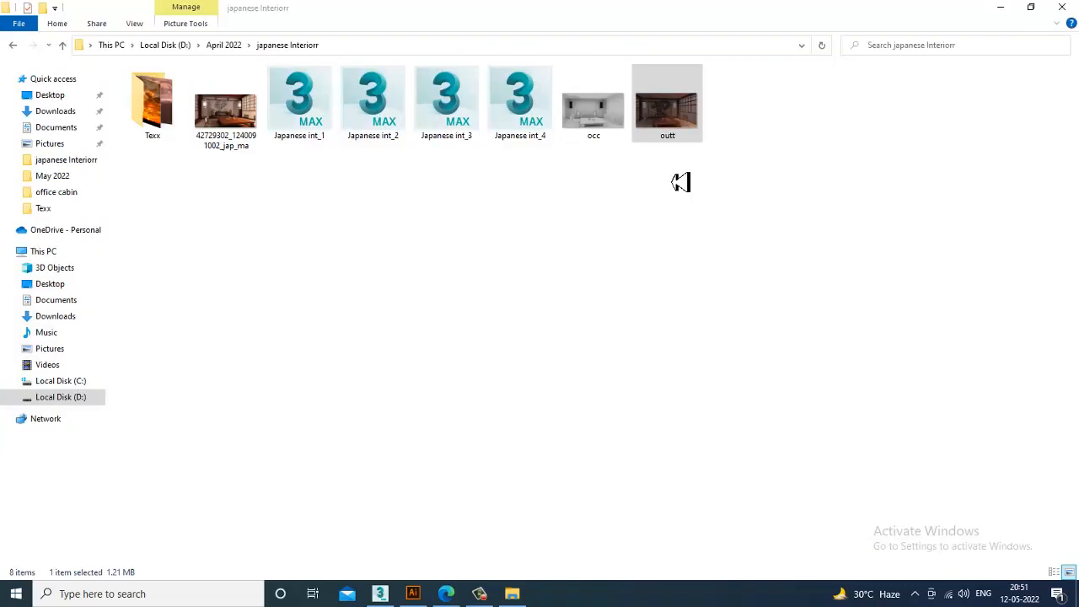
Switch back to 3ds Max and set the viewport to the PhysCamera002 camera view
click(380, 593)
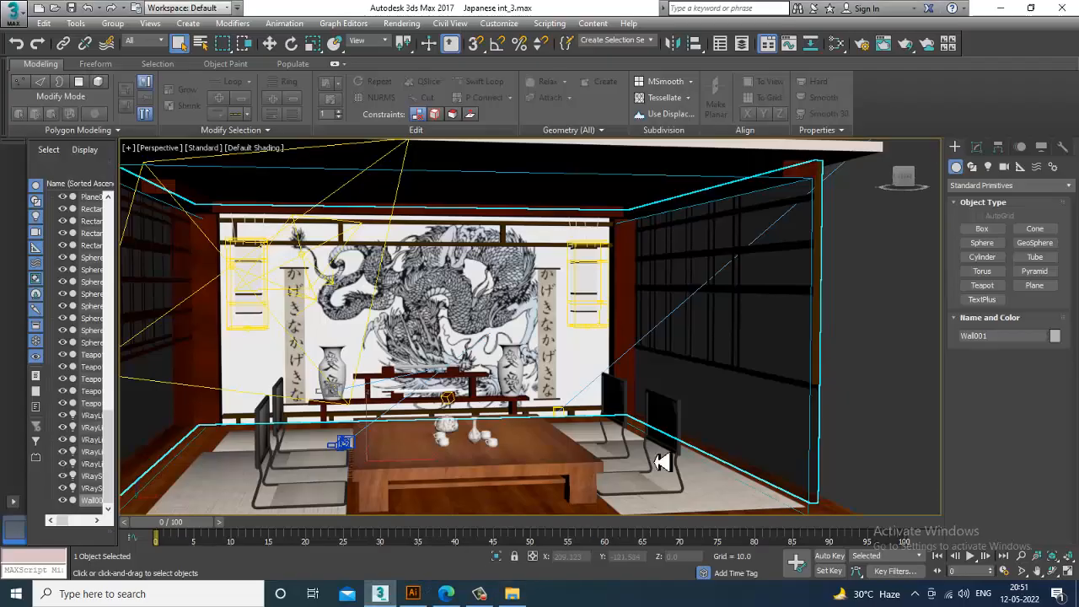
alt+middle_drag(609, 377, 653, 369)
key(c)
double_click(523, 208)
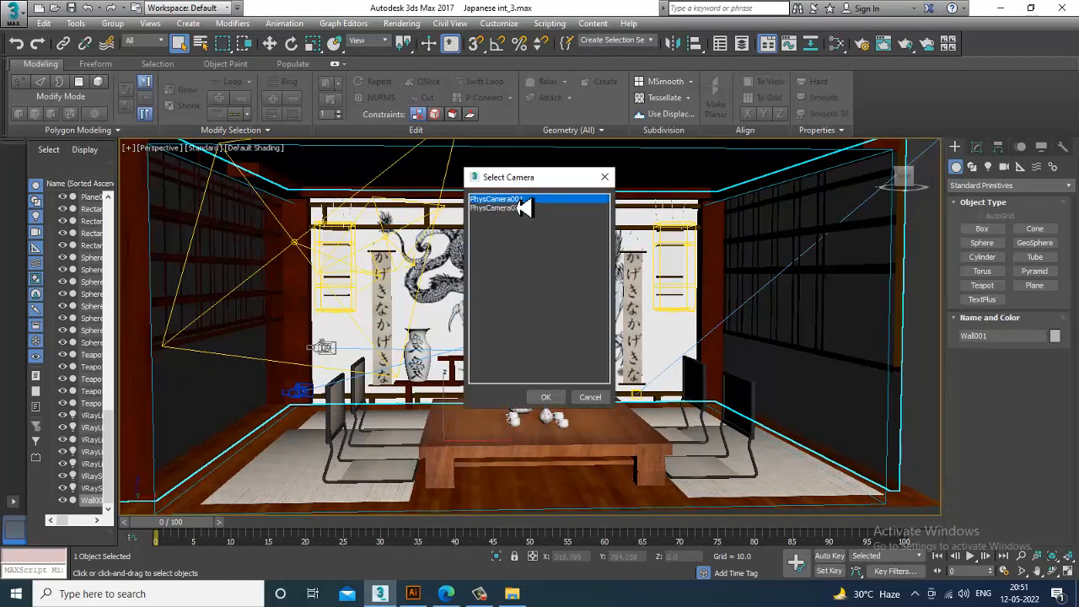
key(c)
double_click(528, 221)
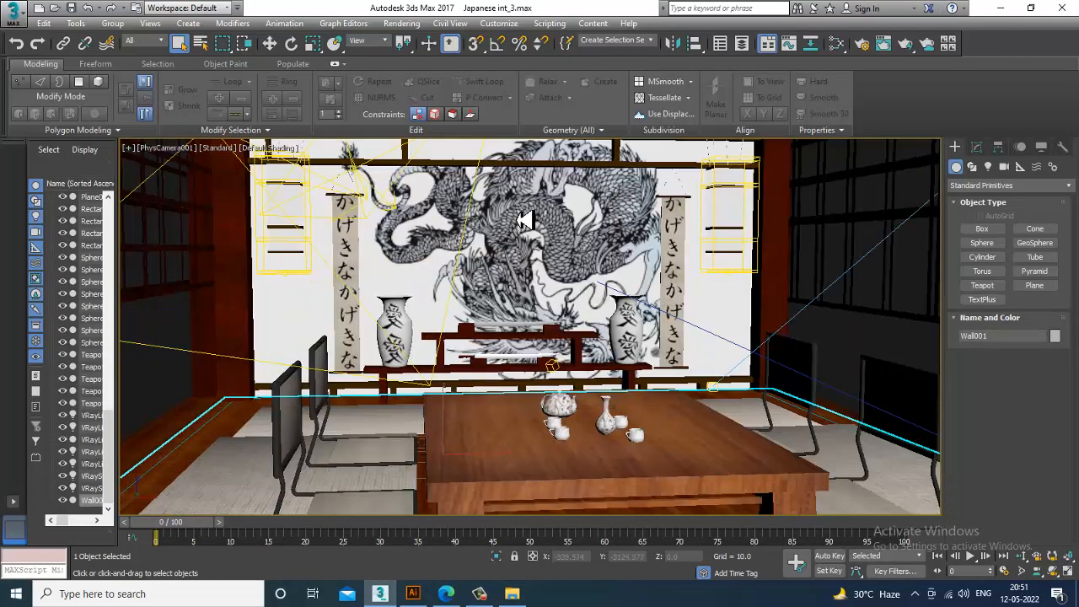
Open the Render Setup and bring up the list of render elements that can be added
click(401, 23)
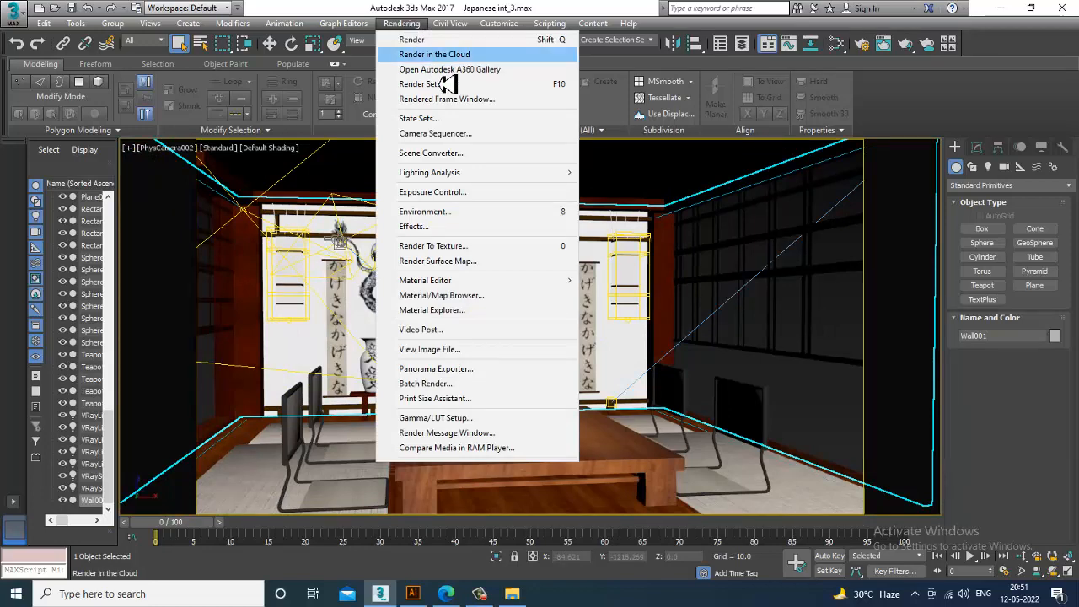
click(460, 99)
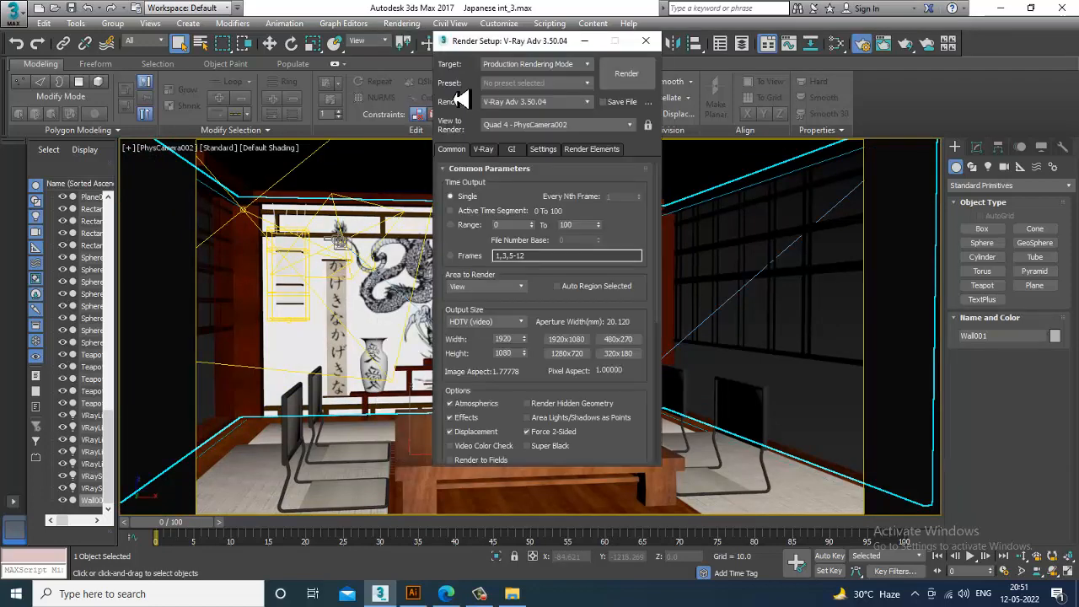
click(600, 151)
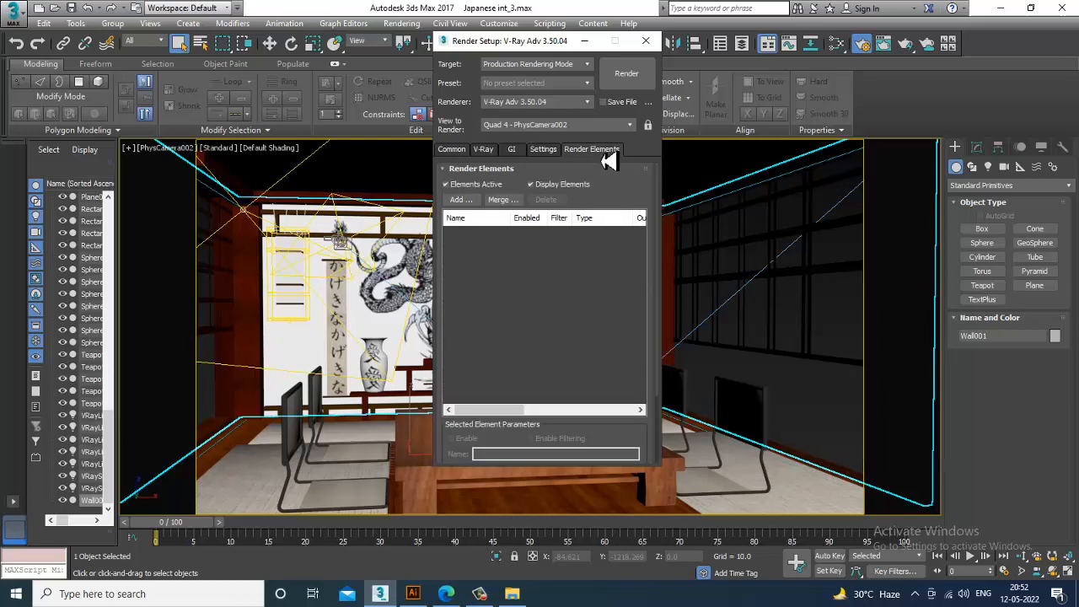
click(472, 203)
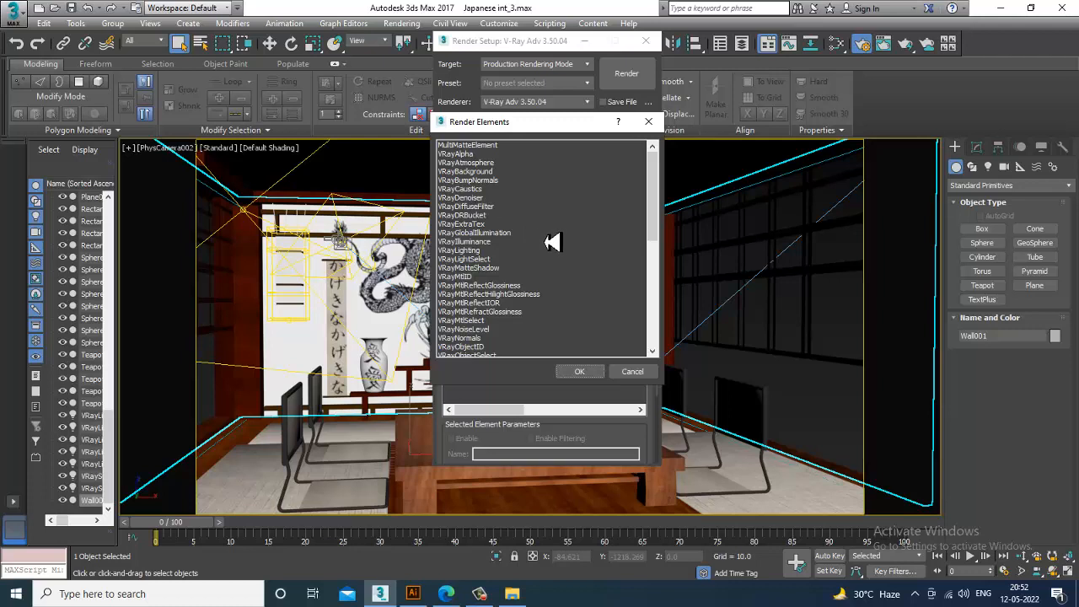
Select VRayAtmosphere, VRayDiffuseFilter, VRayGlobalIllumination, VRayLighting and VRayIlluminance as render elements to add
click(487, 163)
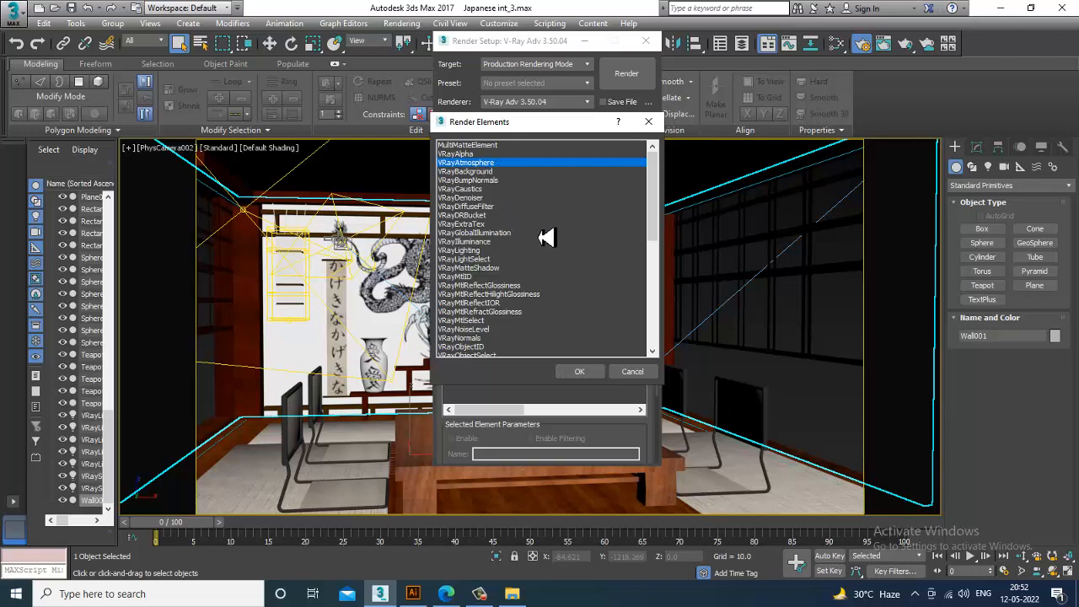
ctrl+click(479, 207)
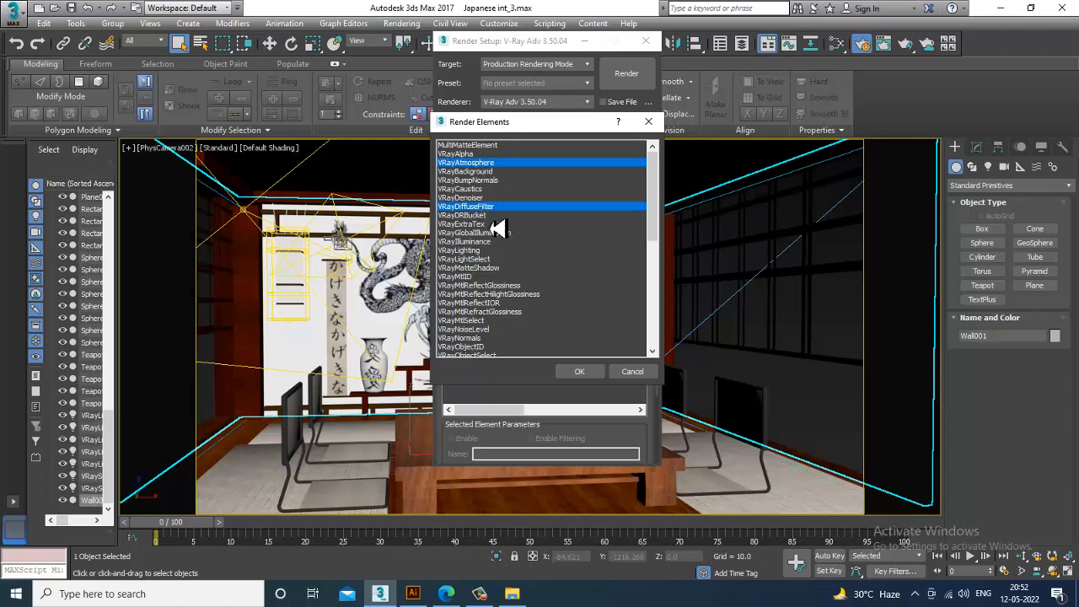
ctrl+click(497, 234)
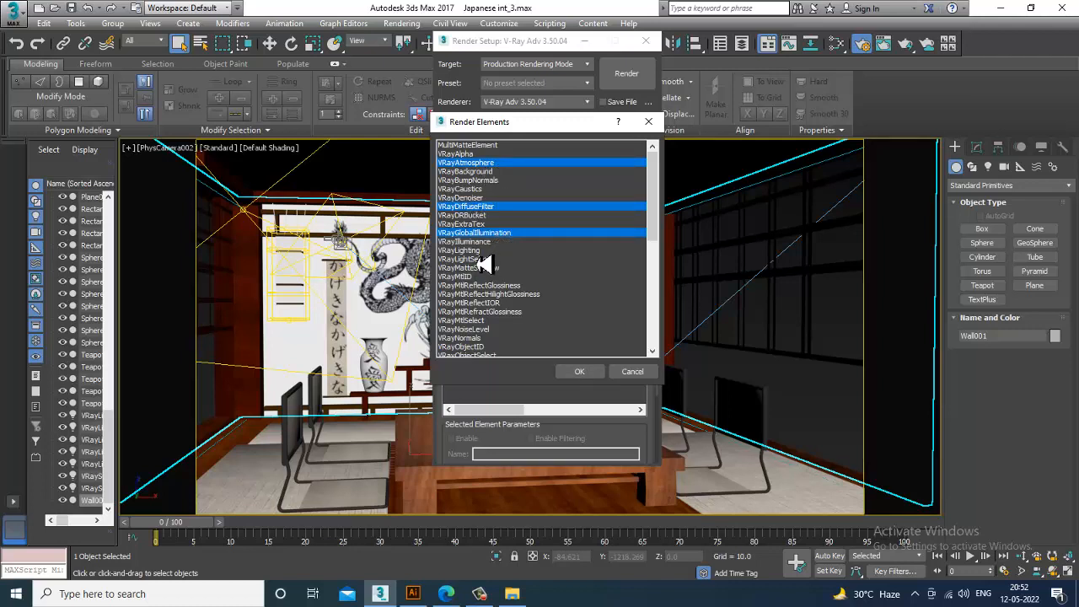
ctrl+click(479, 252)
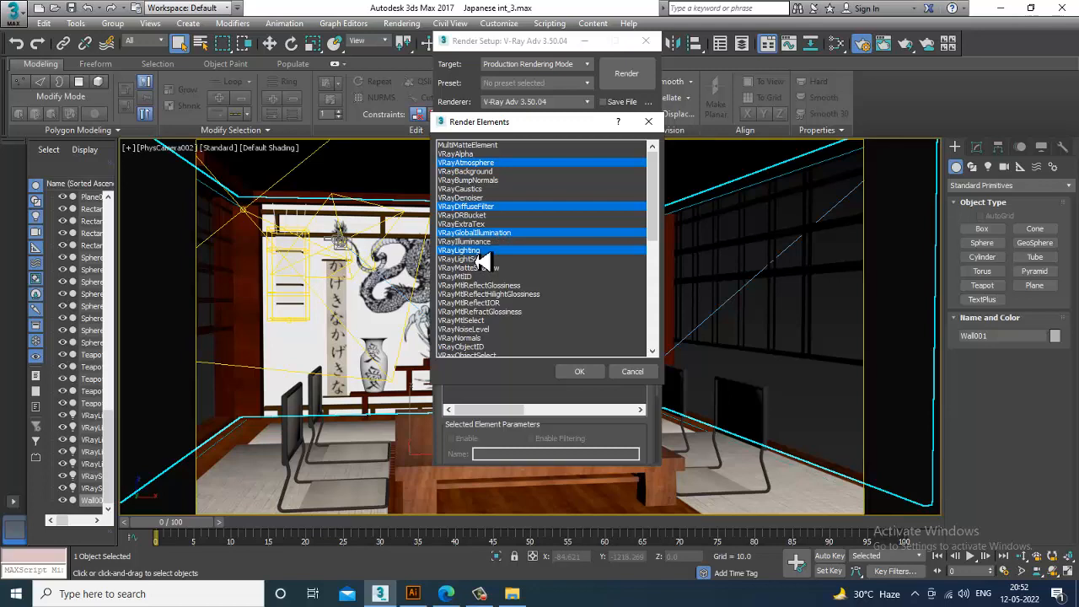
ctrl+click(479, 242)
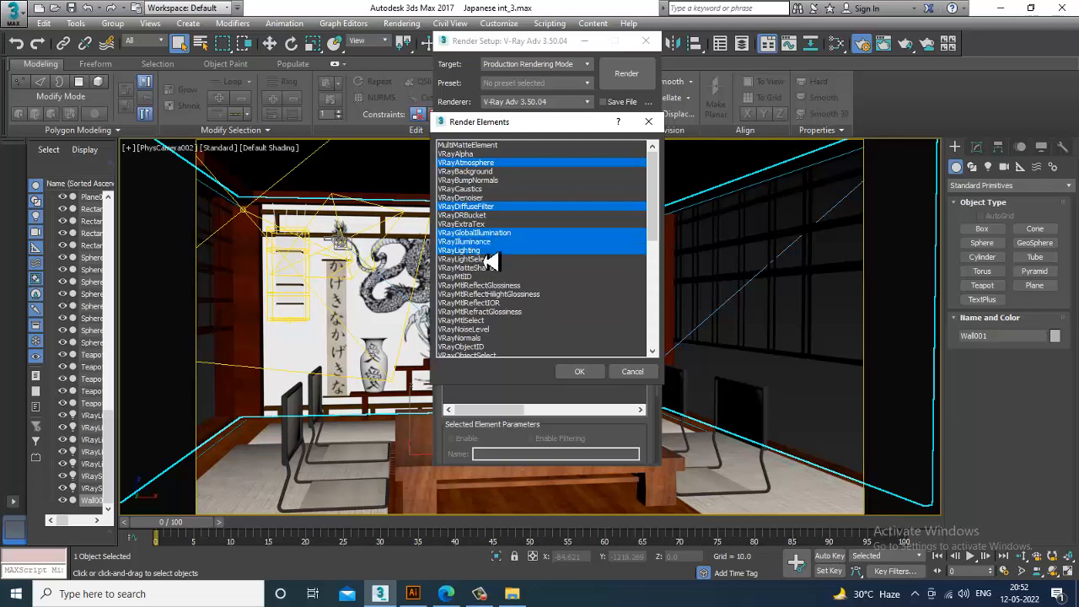
Select the VRayReflection and VRayRefraction render elements
scroll(491, 268, down, 3)
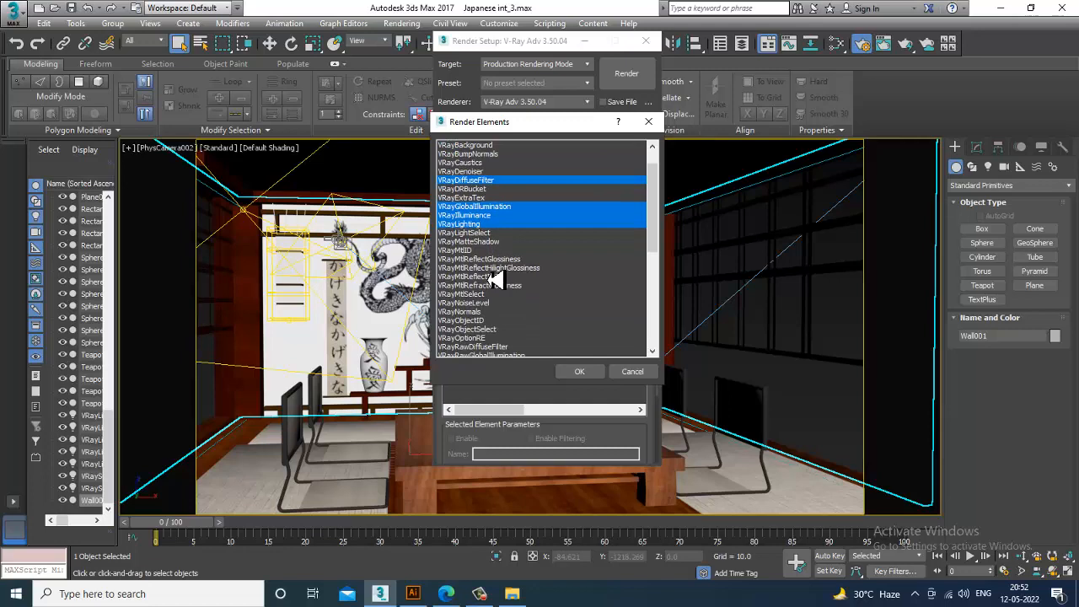
scroll(496, 279, down, 3)
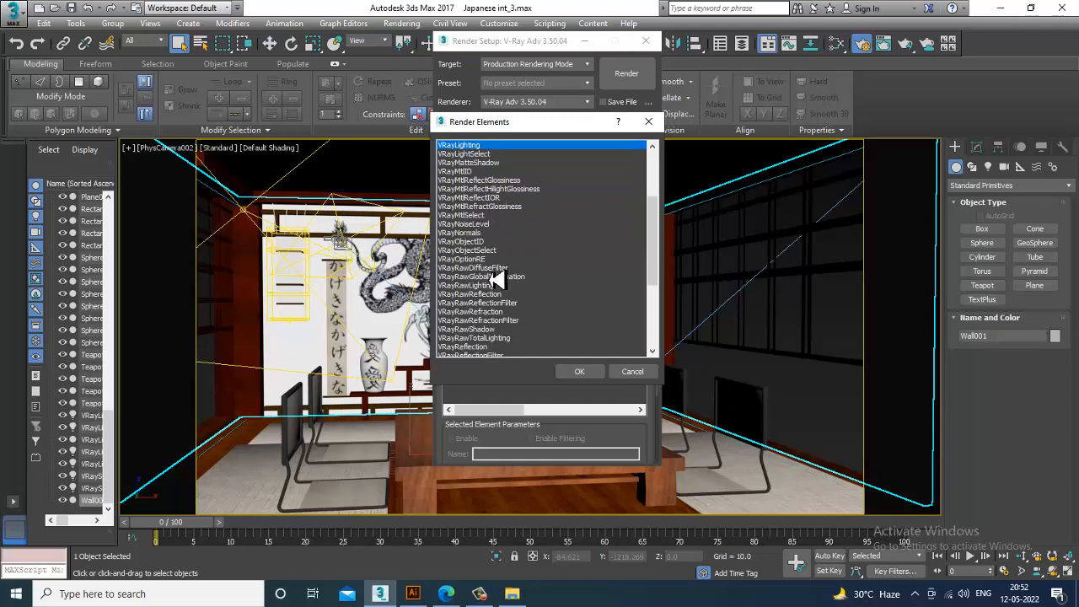
scroll(496, 280, down, 2)
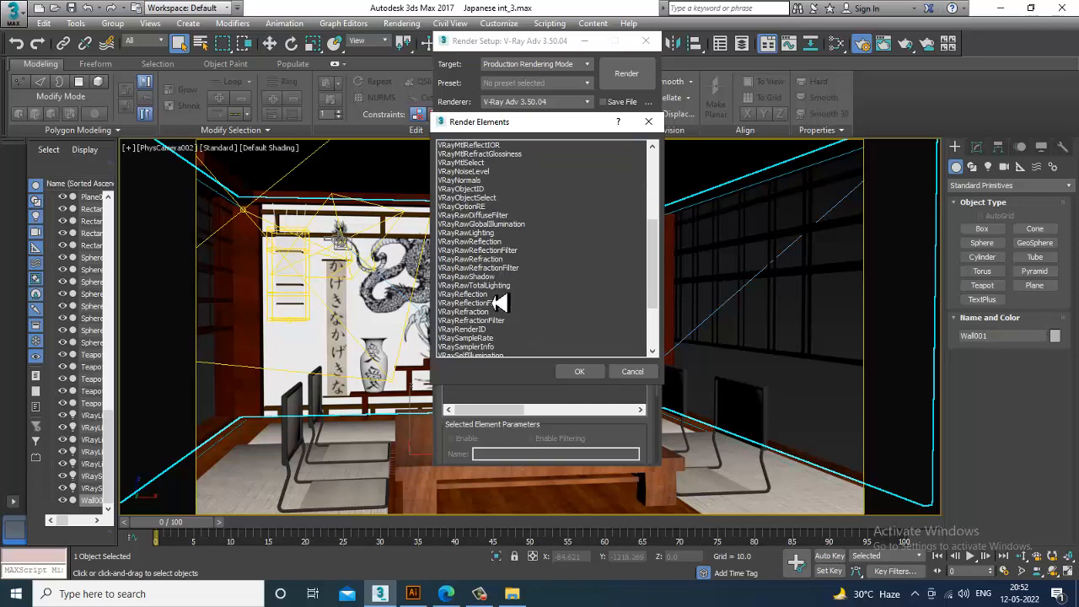
click(490, 295)
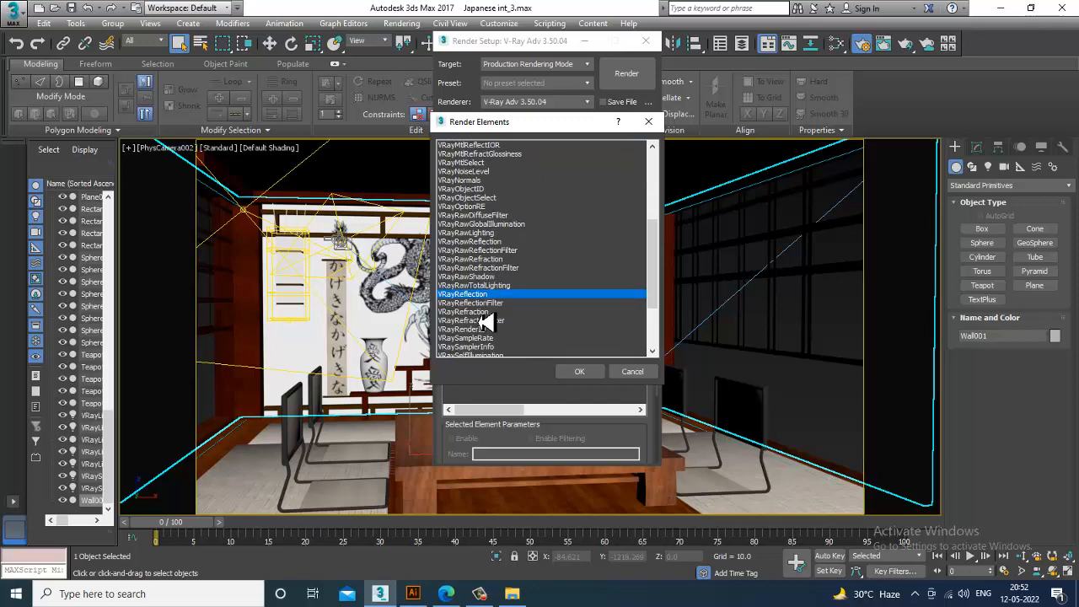
ctrl+click(482, 313)
Add VRayShadows, VRaySpecular, VRaySelfIllumination and VRayZDepth to the selection of render elements
scroll(516, 338, down, 1)
ctrl+click(485, 338)
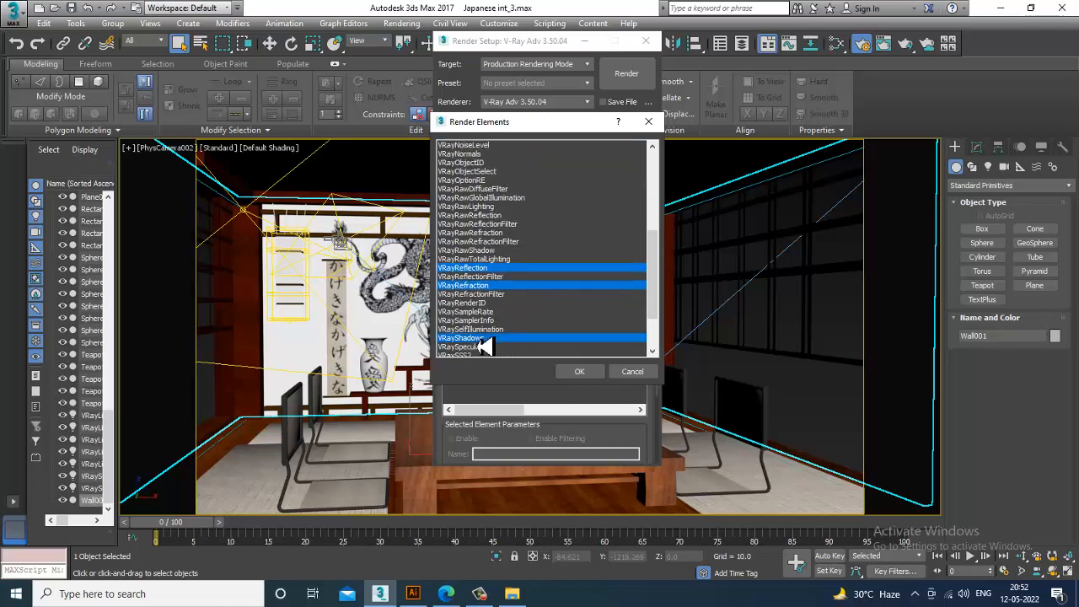
ctrl+click(483, 347)
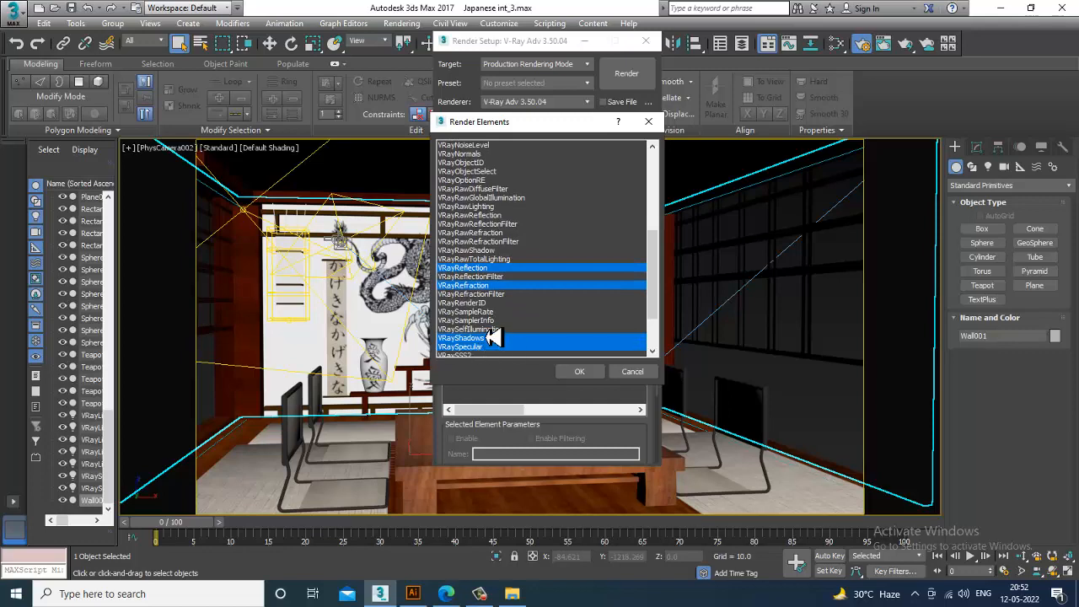
ctrl+click(493, 329)
scroll(569, 333, down, 2)
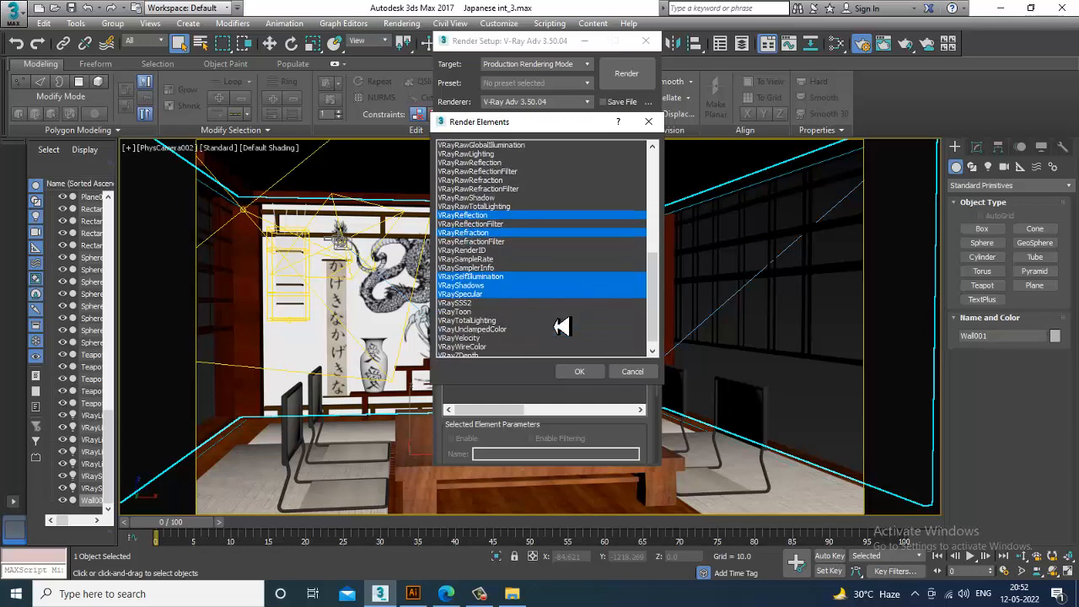
scroll(560, 327, down, 1)
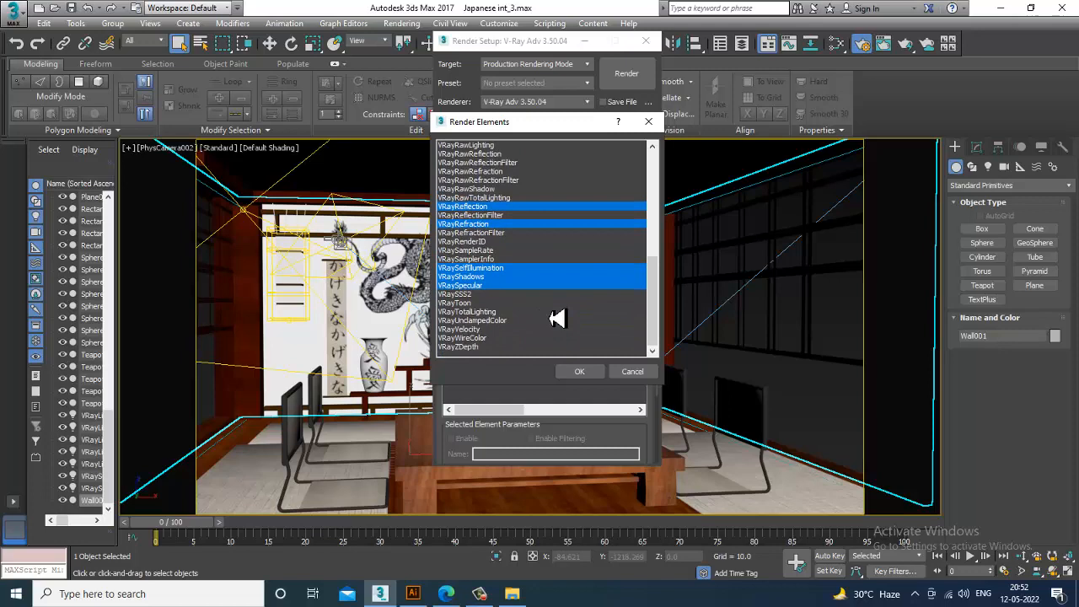
ctrl+click(481, 348)
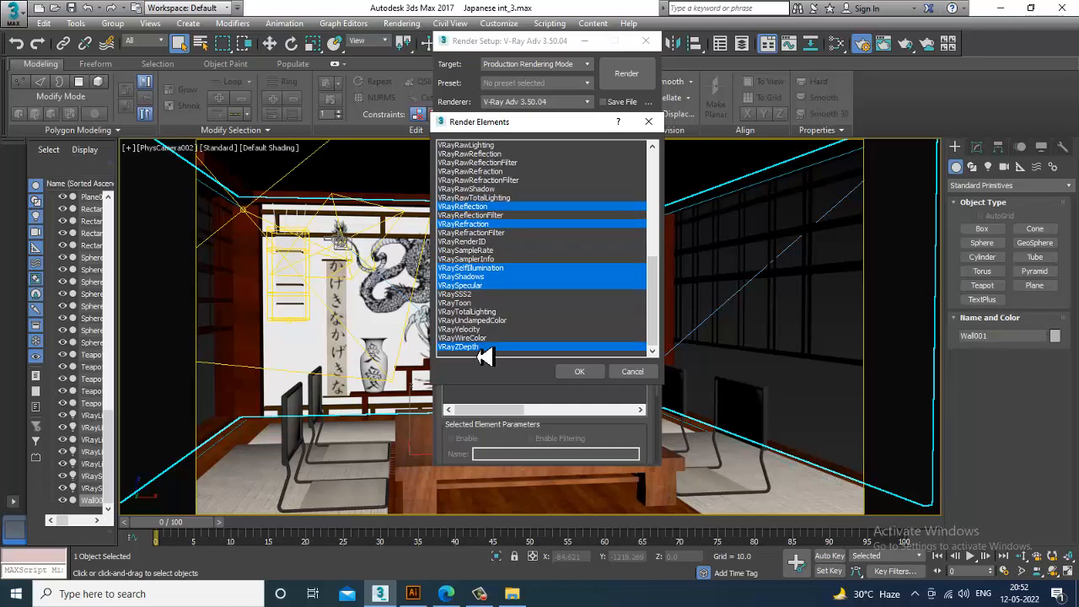
Include VRayDenoiser in the selection and add all the selected render elements to the render setup
scroll(540, 236, up, 4)
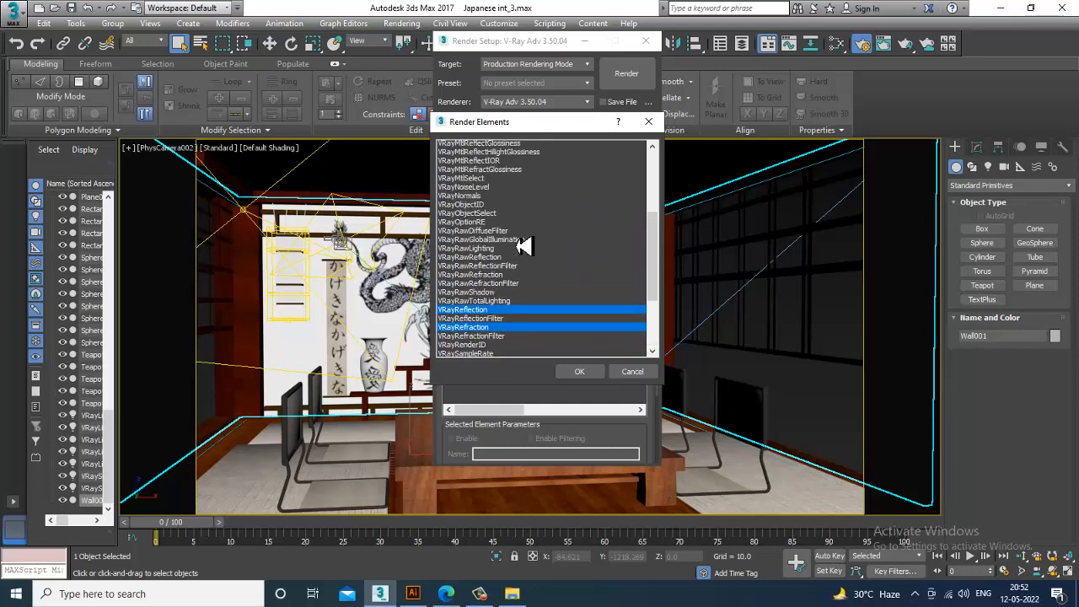
scroll(523, 246, up, 1)
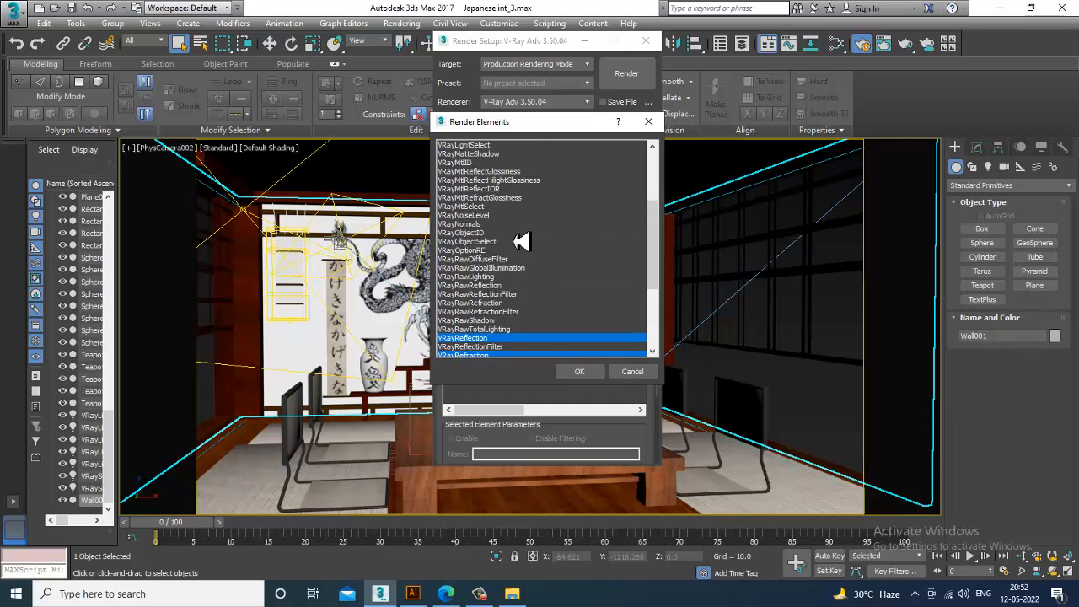
scroll(521, 242, up, 4)
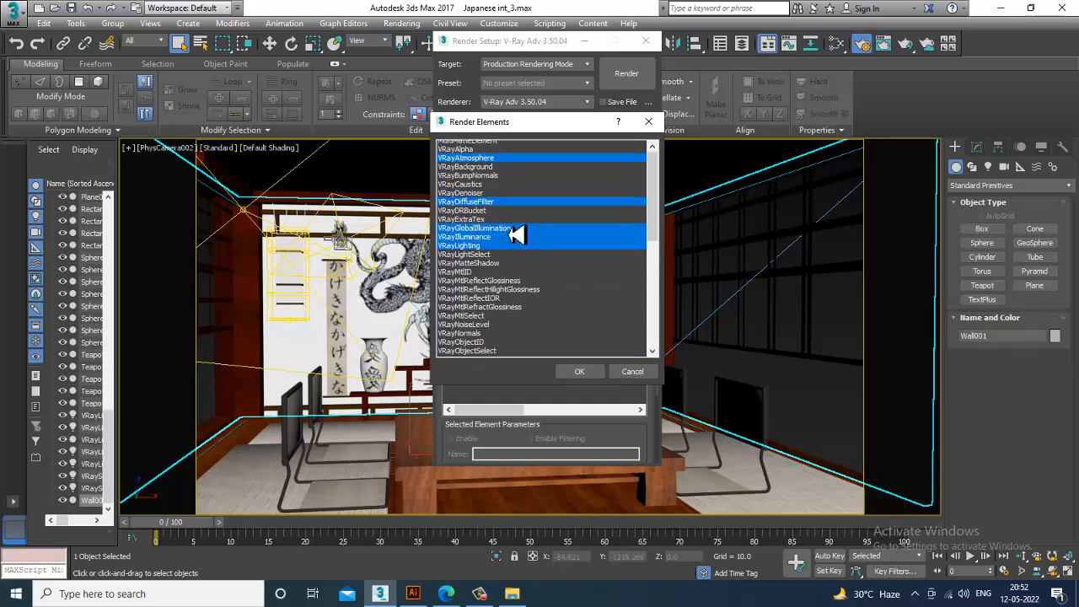
scroll(516, 236, up, 1)
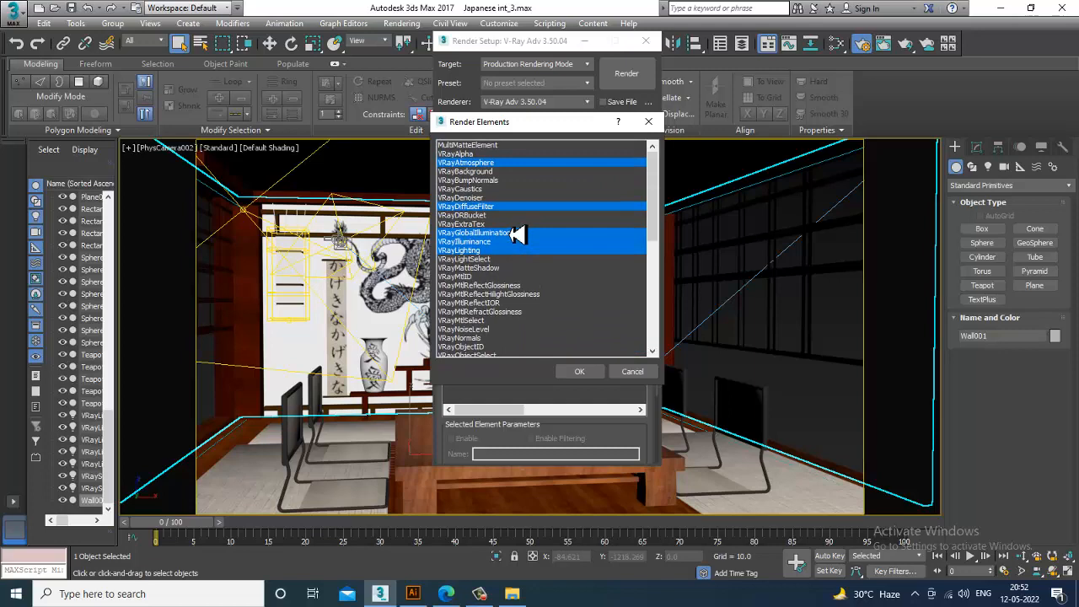
ctrl+click(476, 197)
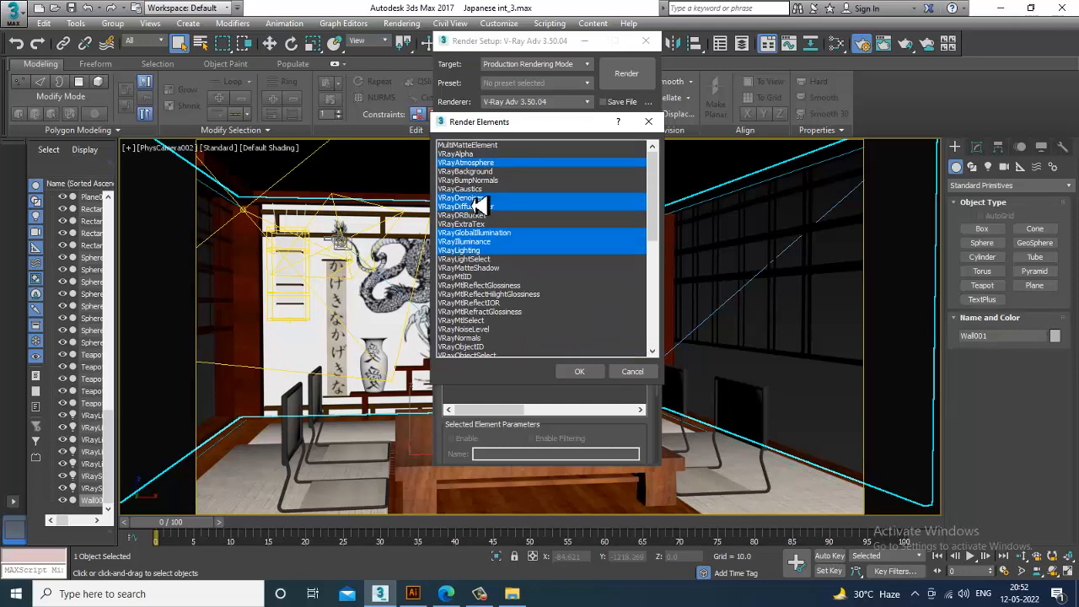
click(579, 371)
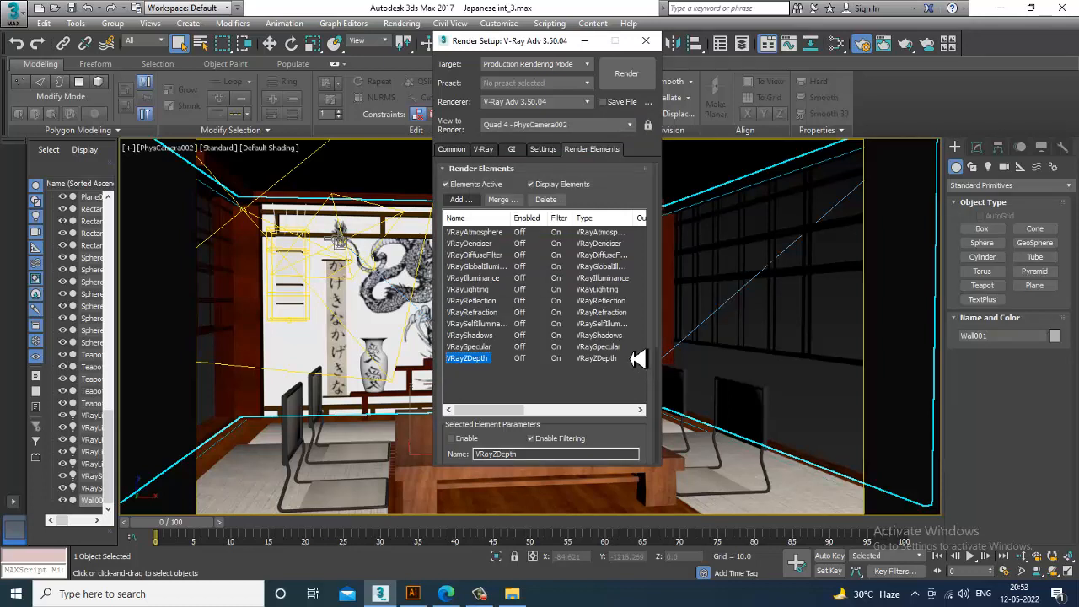
Show V-Ray's Global switches in Expert mode and choose Full lights evaluation as the light evaluation method
click(486, 151)
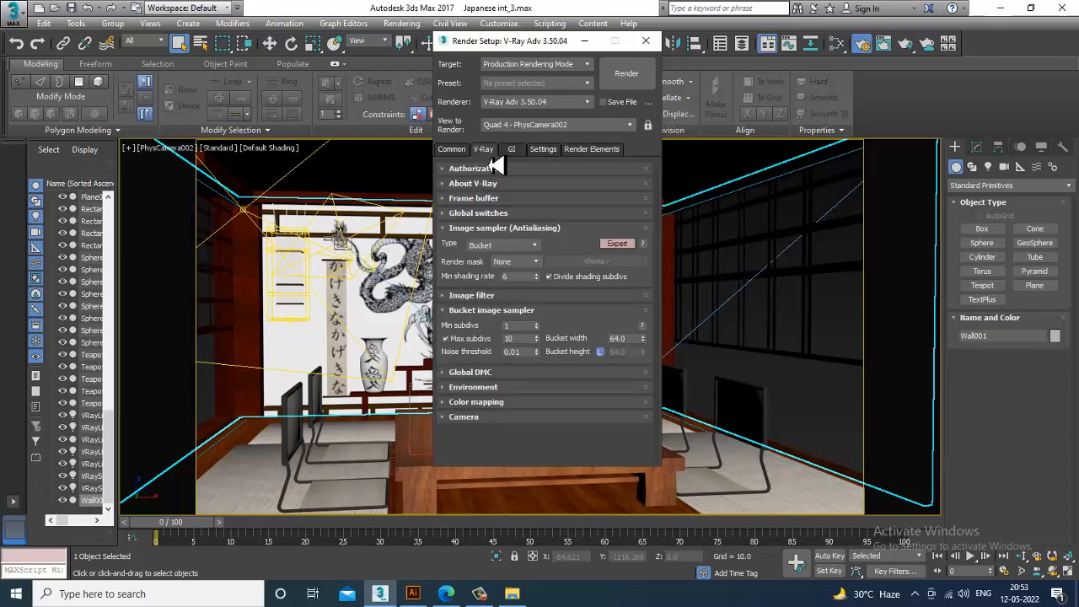
click(486, 216)
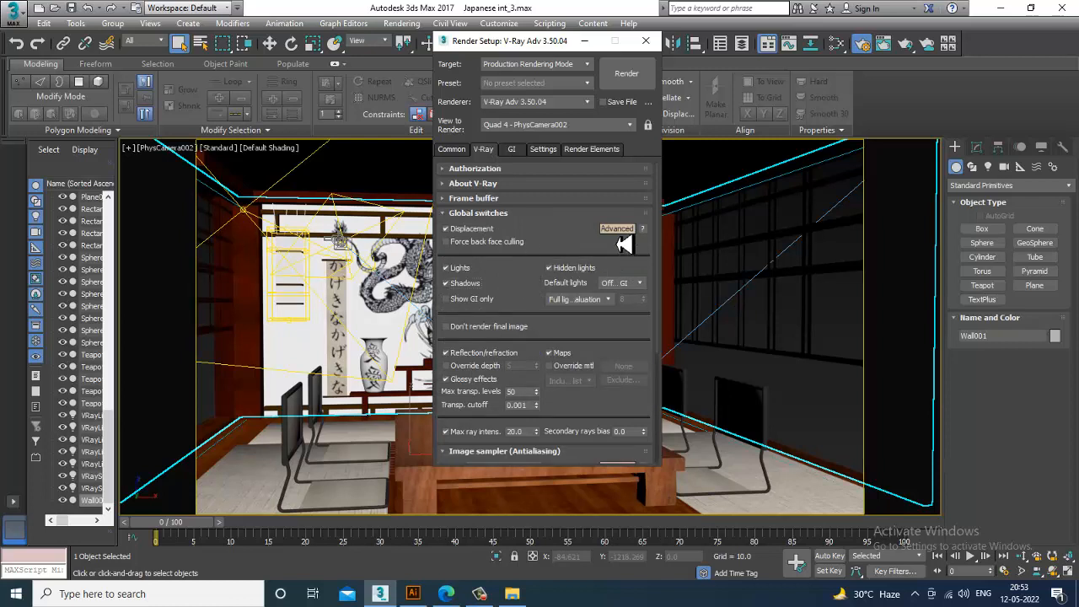
scroll(542, 274, down, 1)
click(616, 200)
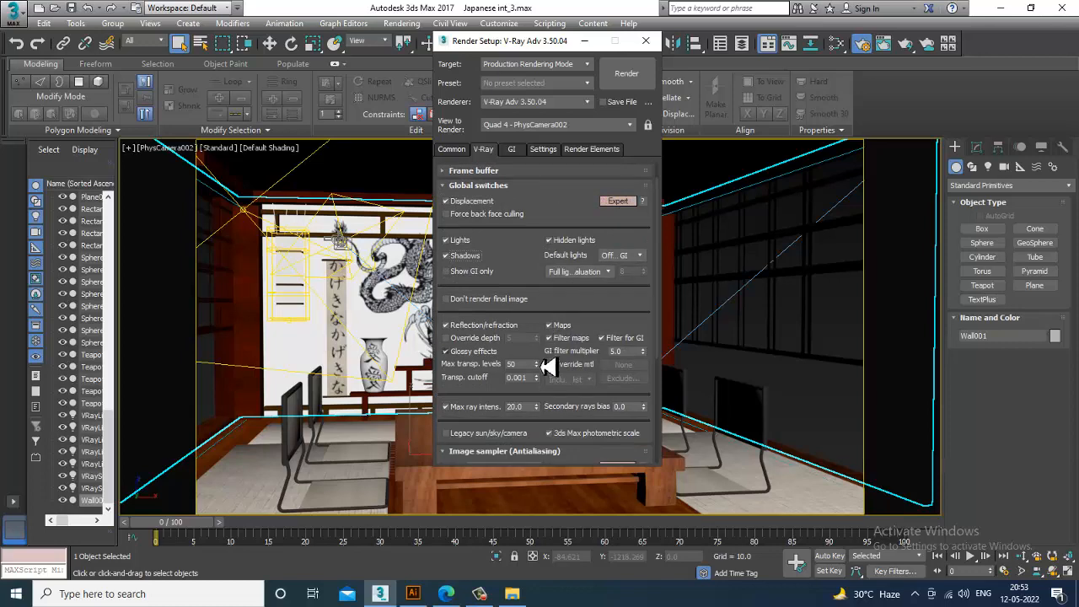
scroll(529, 306, down, 1)
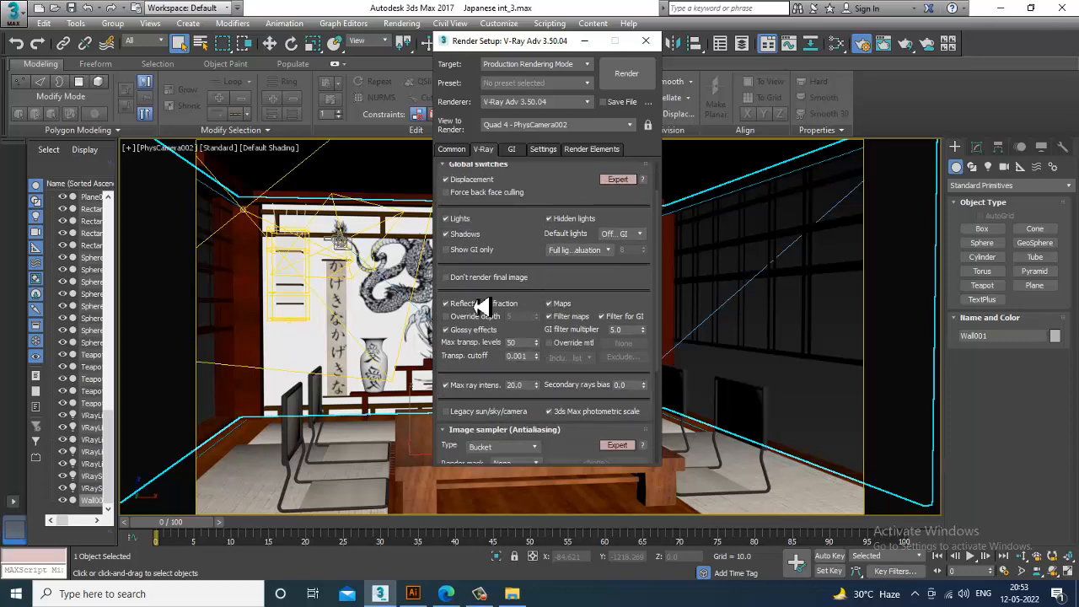
click(583, 250)
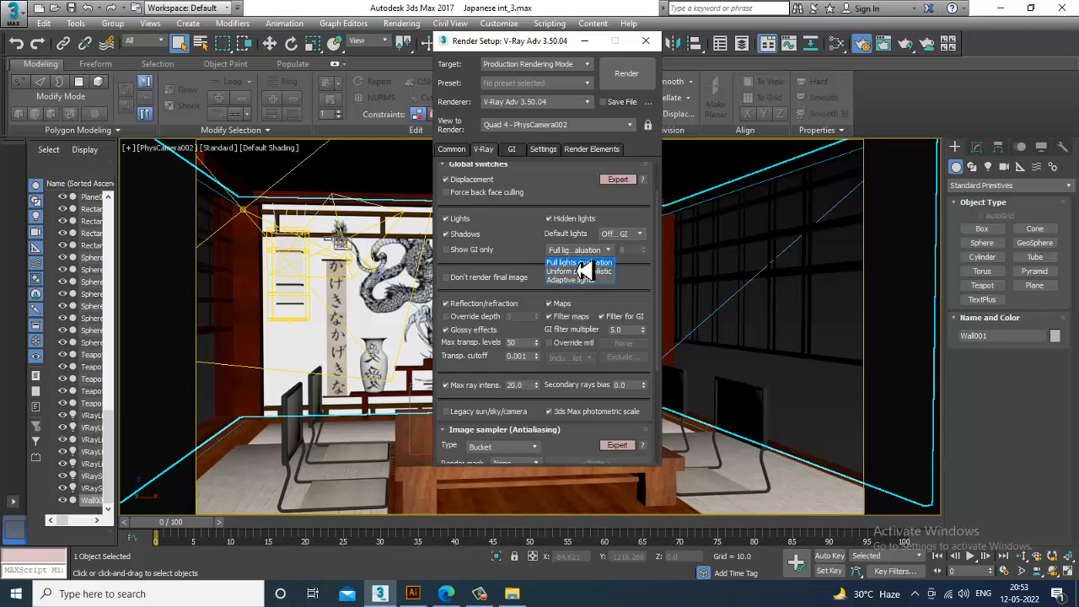
click(577, 263)
Check the image sampler type and expand the Image filter settings
drag(523, 250, 515, 189)
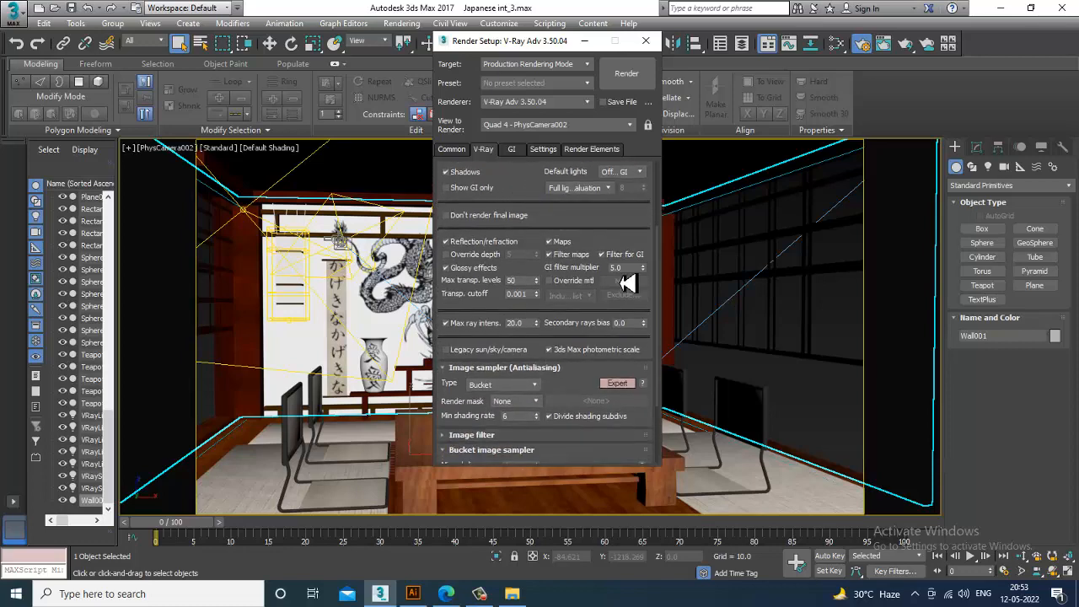
scroll(495, 308, down, 2)
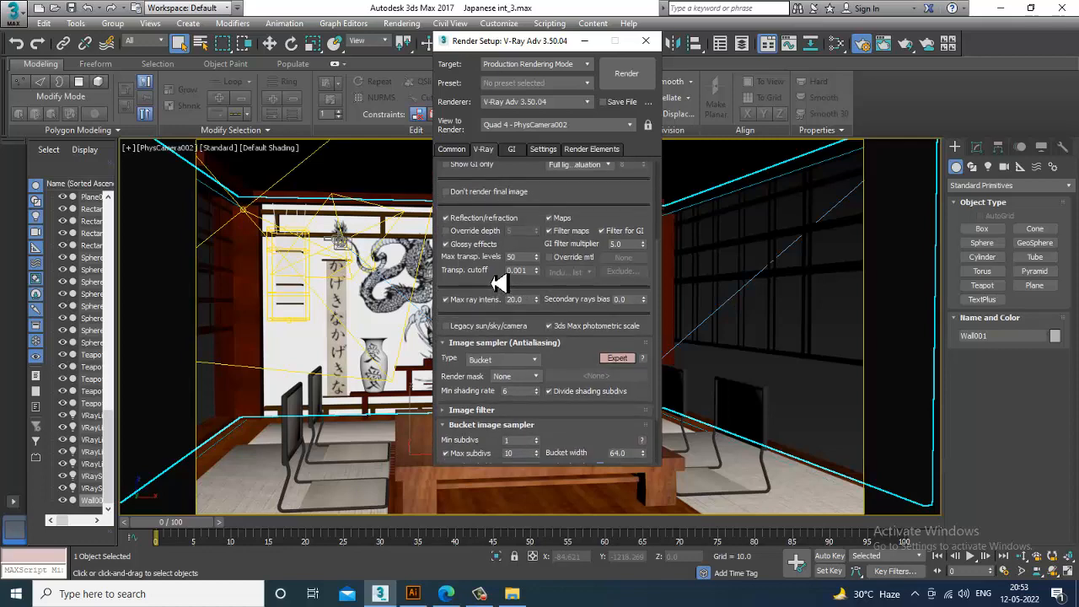
click(524, 343)
click(525, 353)
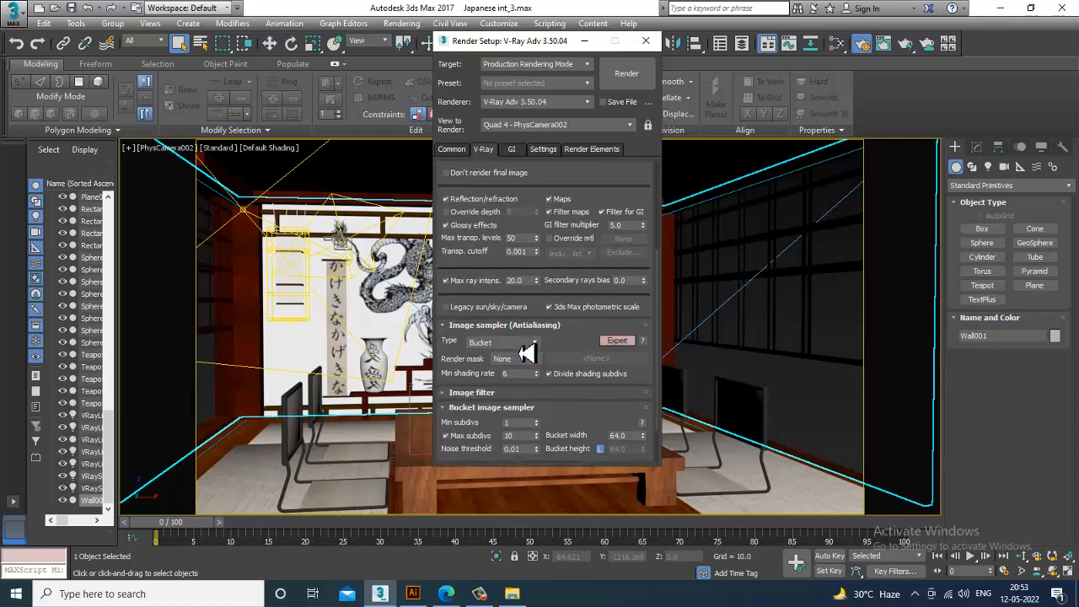
scroll(569, 357, down, 1)
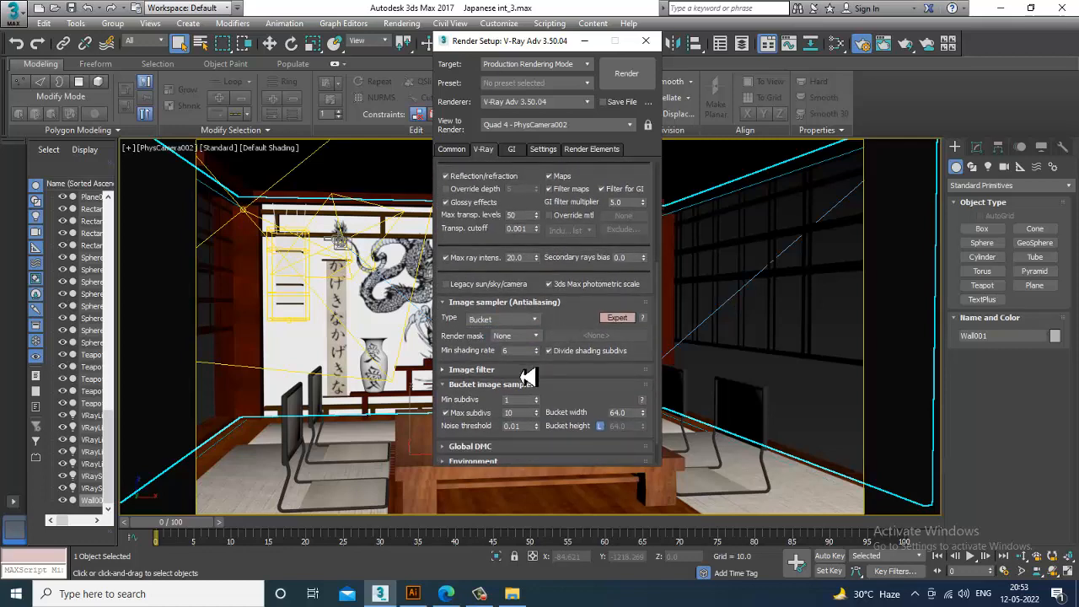
click(527, 373)
scroll(528, 393, down, 4)
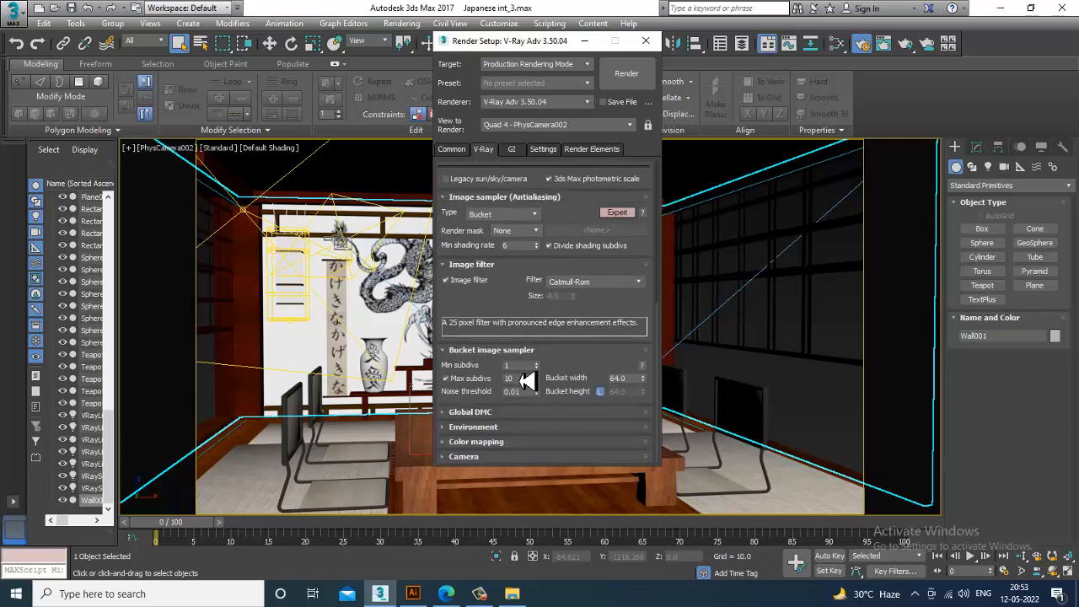
Examine the minimum subdivs of the Bucket image sampler and the Global DMC sampling settings
drag(518, 367, 474, 367)
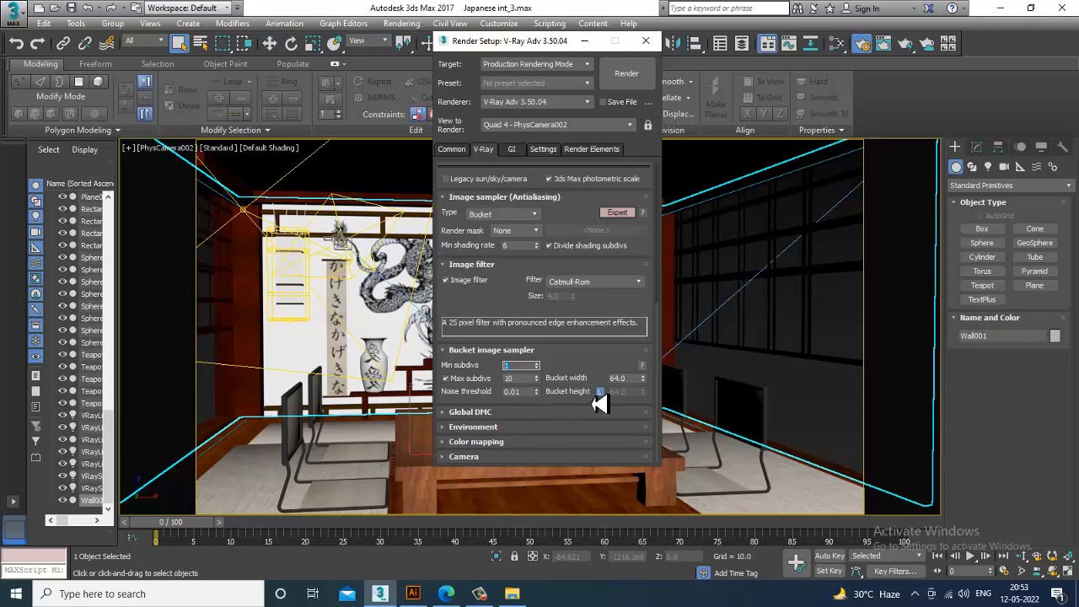
click(532, 413)
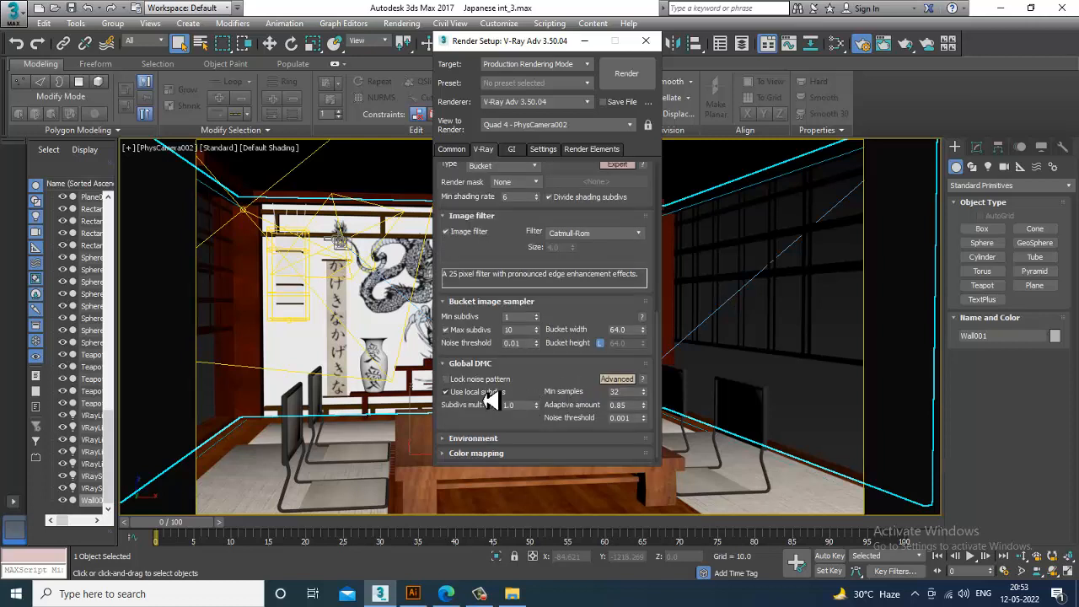
double_click(626, 392)
click(528, 384)
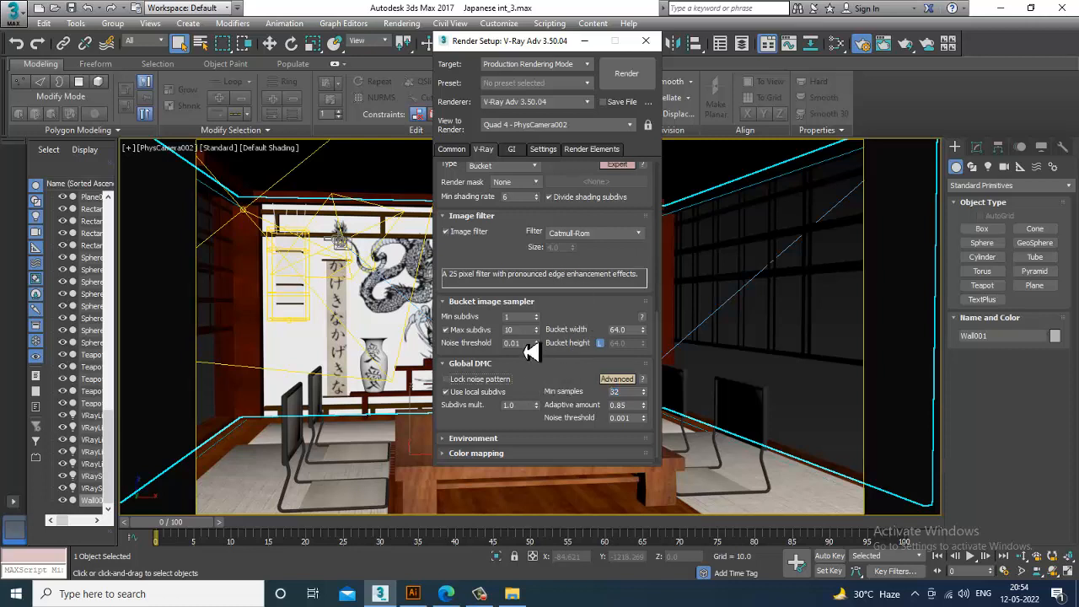
Expand the Environment and Color mapping settings, keep the Exponential type, and check the dark and bright multipliers
click(489, 439)
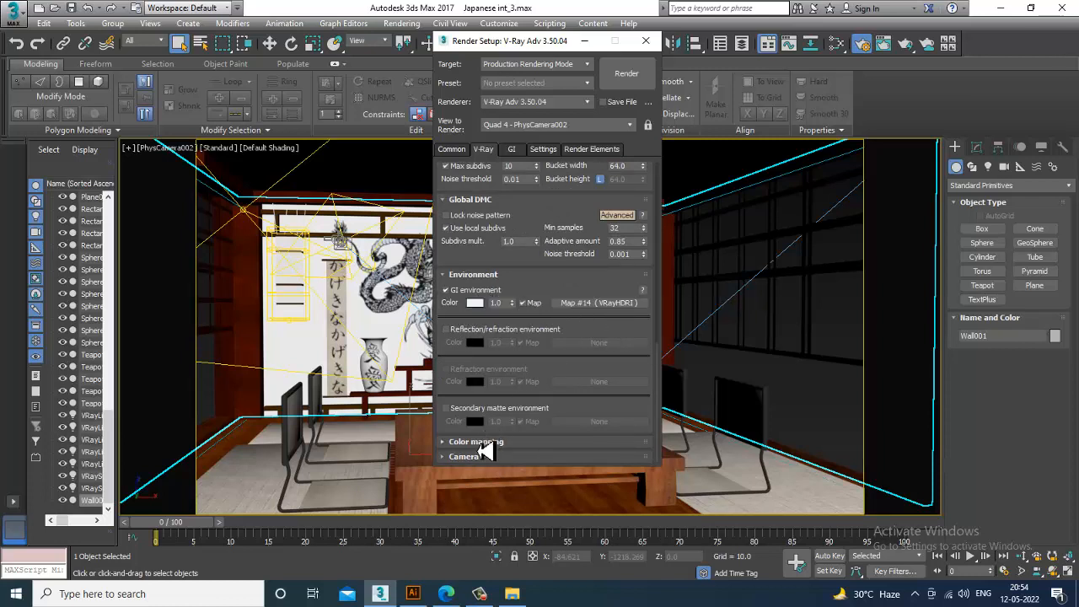
click(479, 443)
click(512, 379)
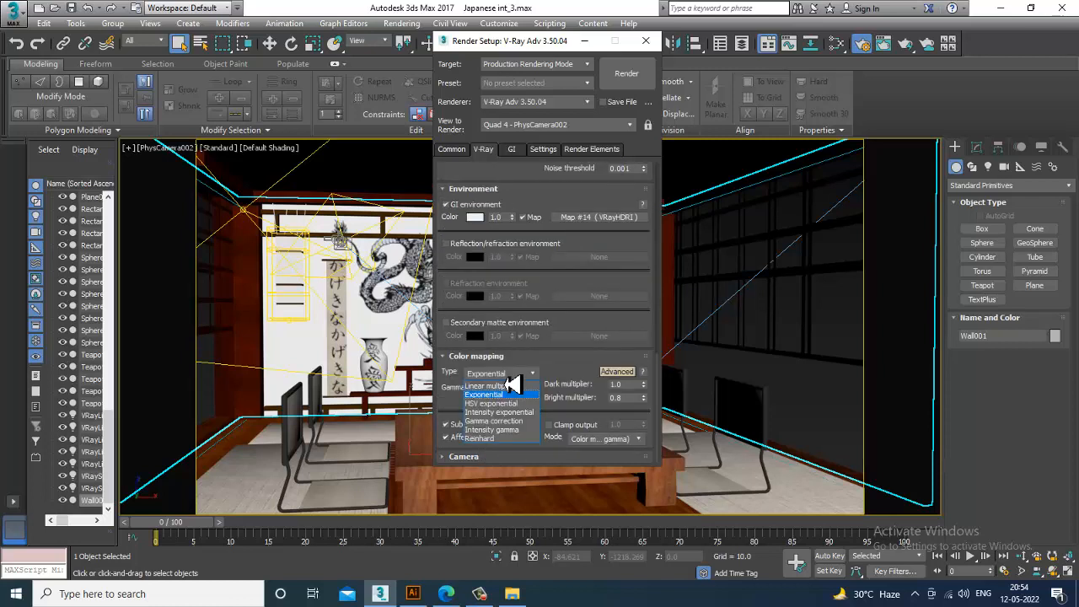
click(506, 395)
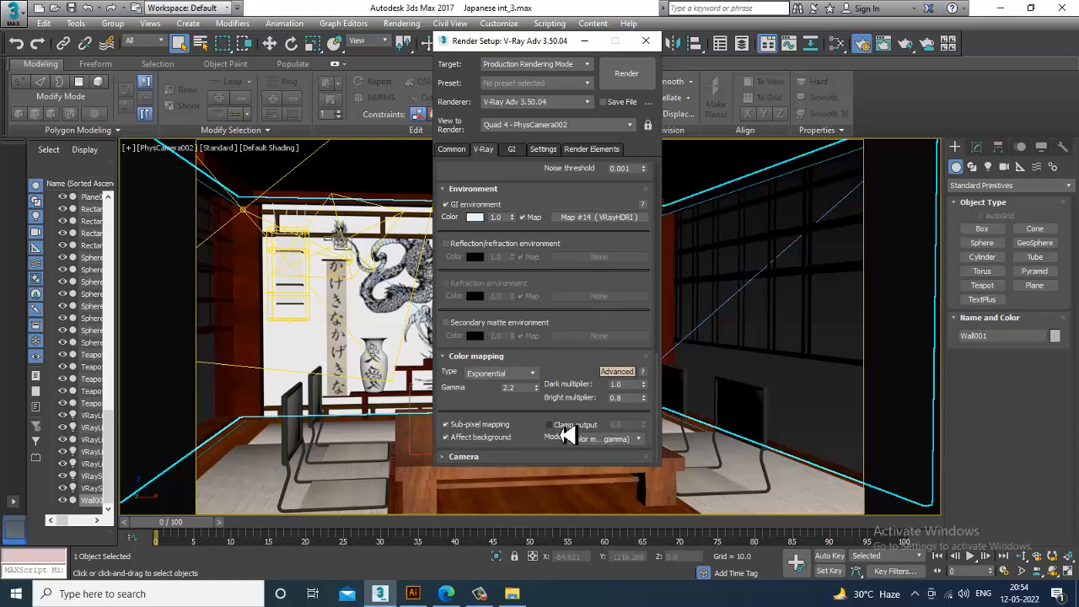
double_click(631, 385)
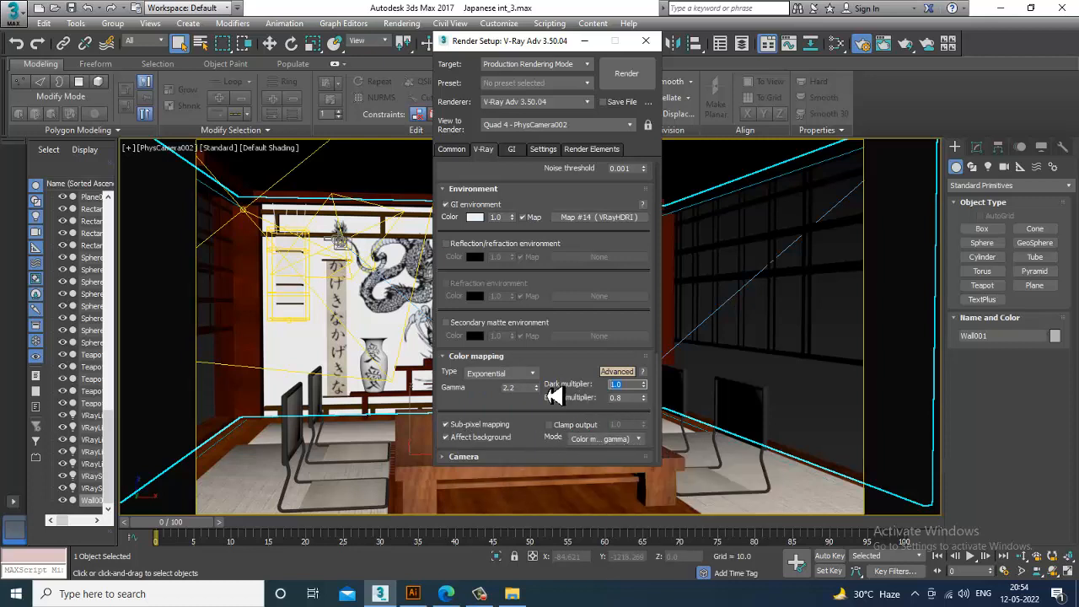
double_click(620, 398)
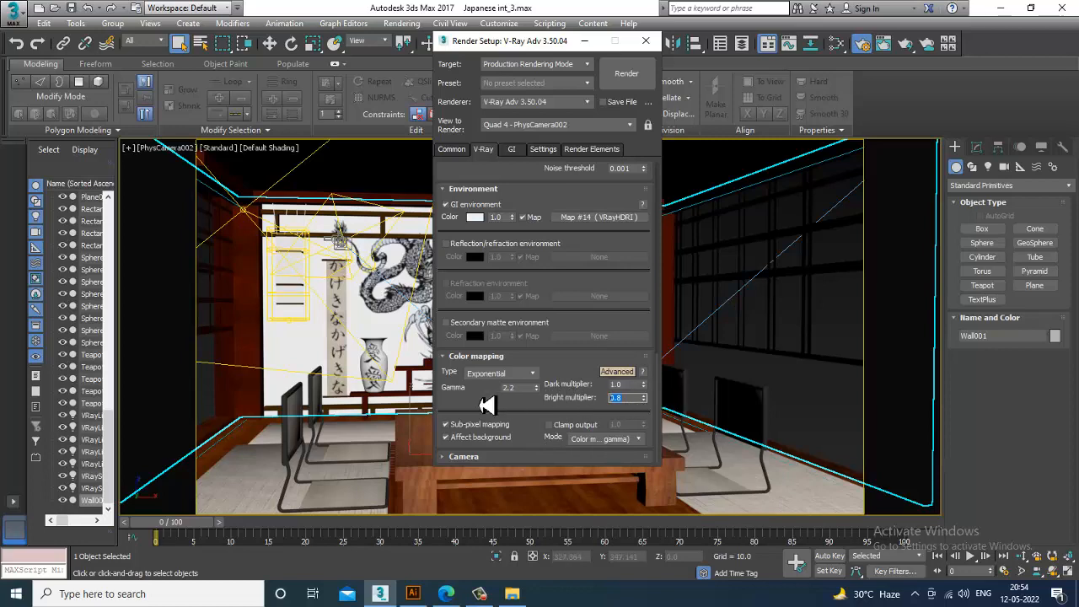
Try the Linear multiply color mapping type and return to Exponential
click(529, 377)
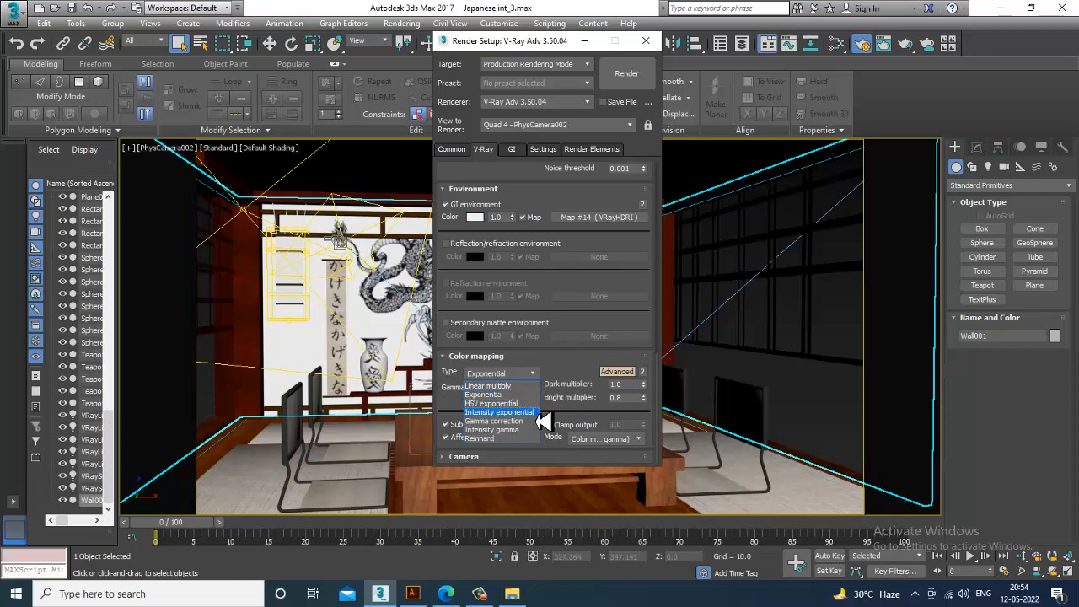
click(525, 387)
click(511, 375)
click(516, 395)
Check the primary and secondary GI engine choices and switch the Global illumination settings to Advanced mode
click(512, 150)
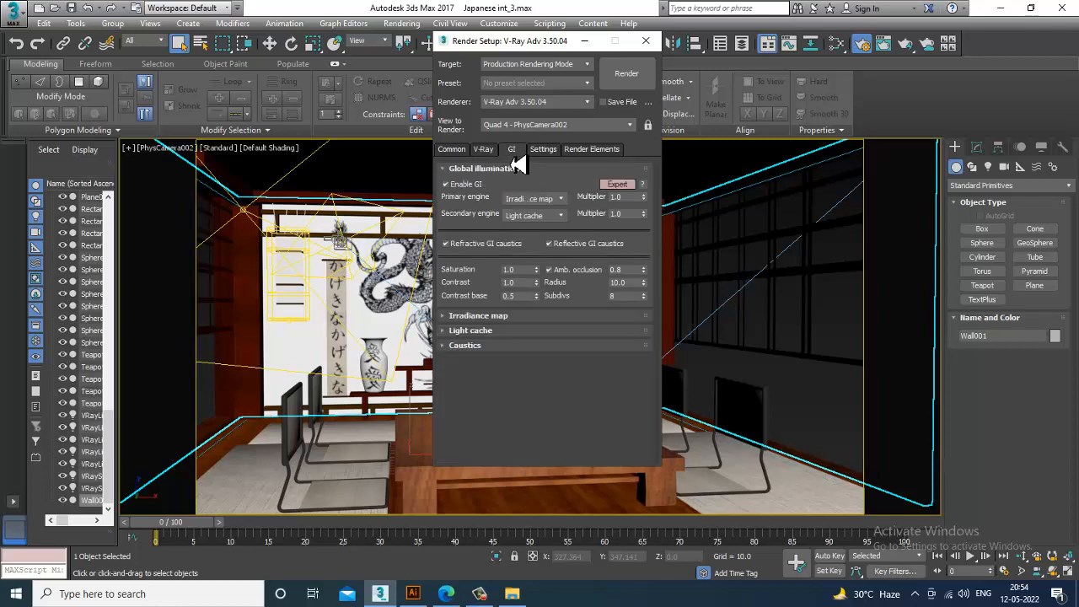
click(560, 200)
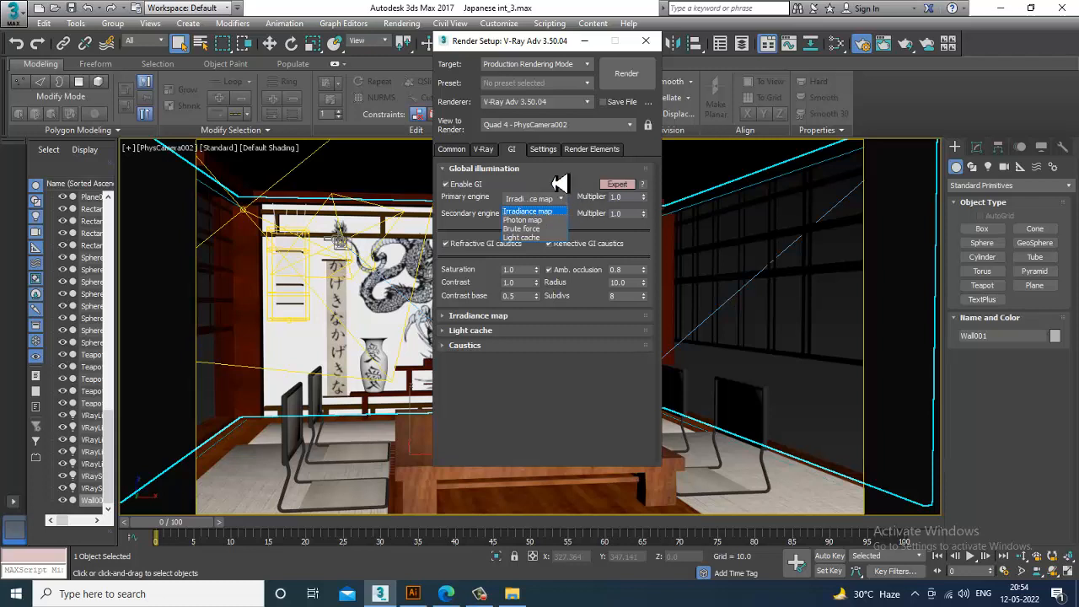
click(561, 199)
click(561, 215)
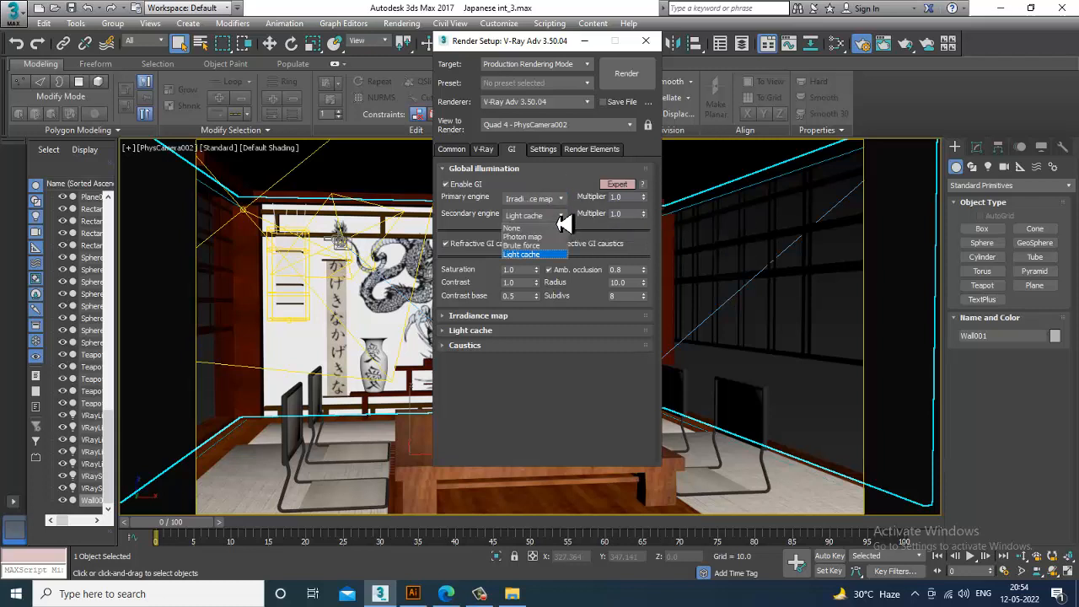
click(562, 218)
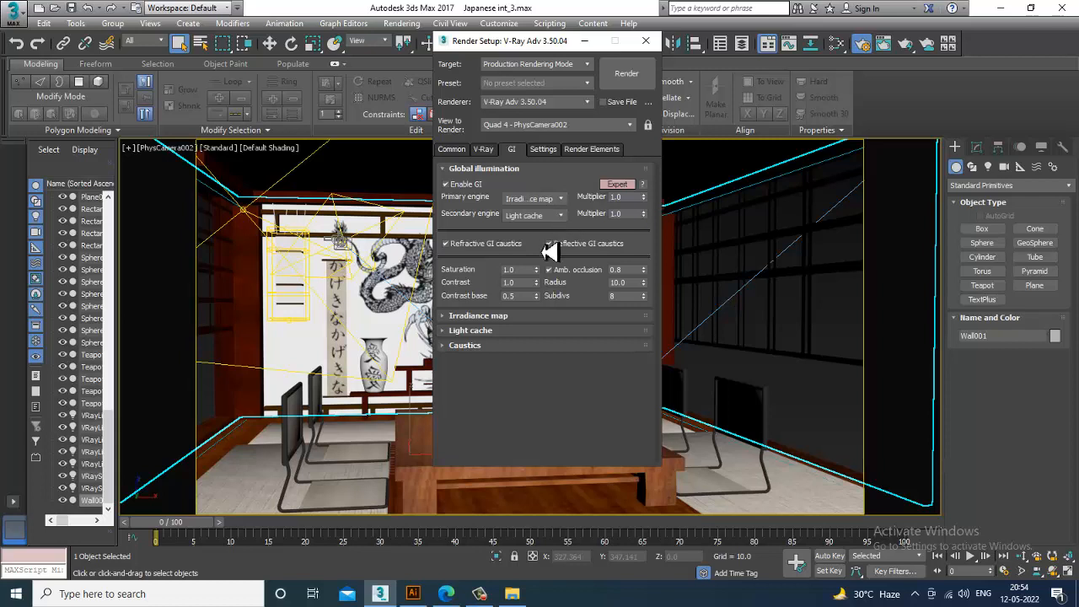
click(617, 186)
click(618, 186)
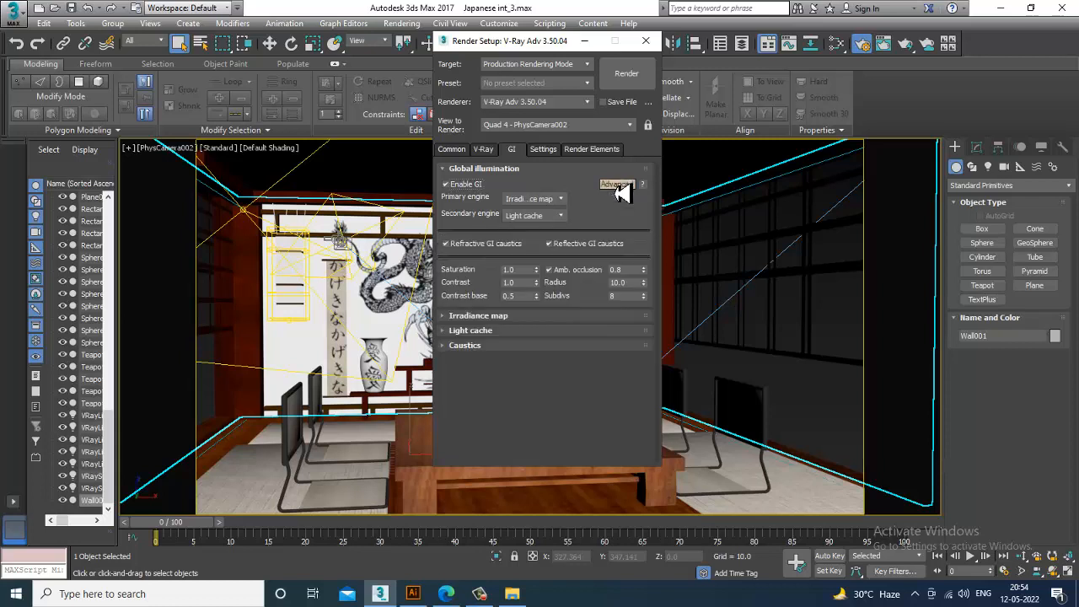
Set the Irradiance map subdivs to 100 and expand the Light cache settings to check its subdivs
click(510, 319)
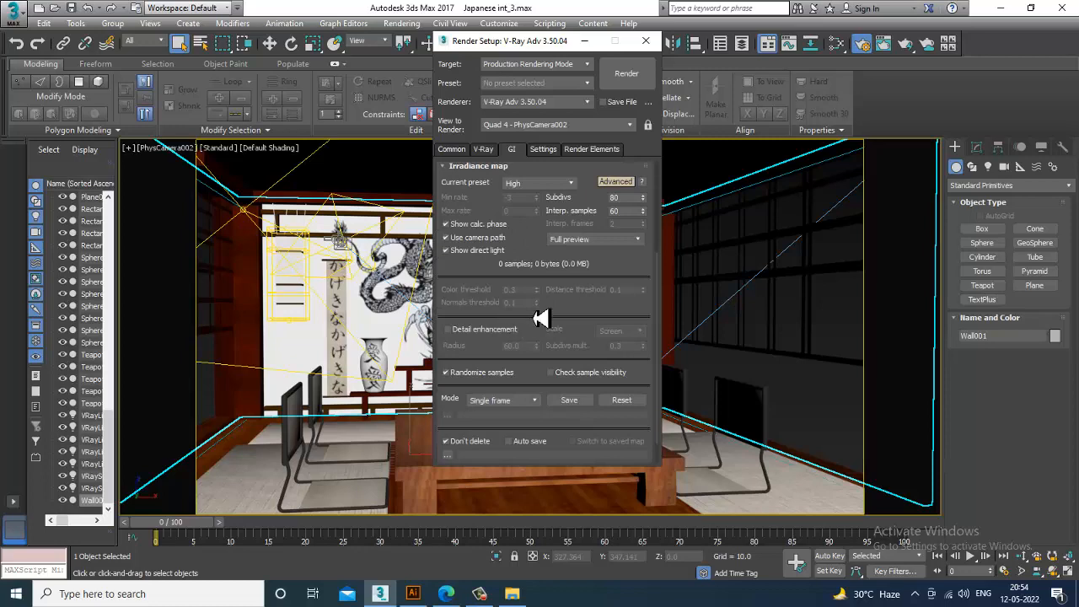
double_click(622, 197)
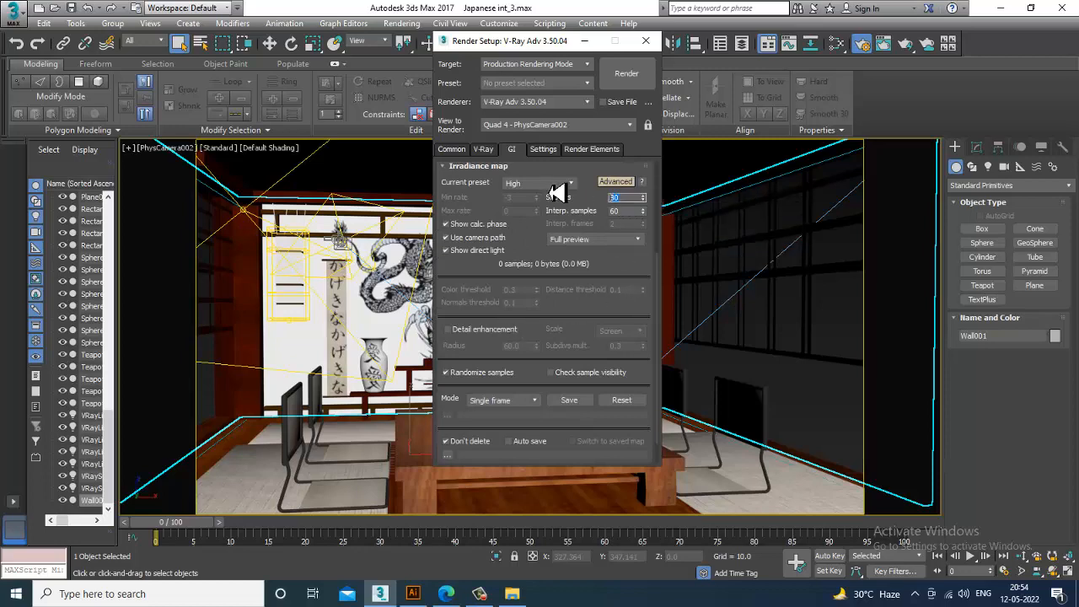
text(100)
key(Return)
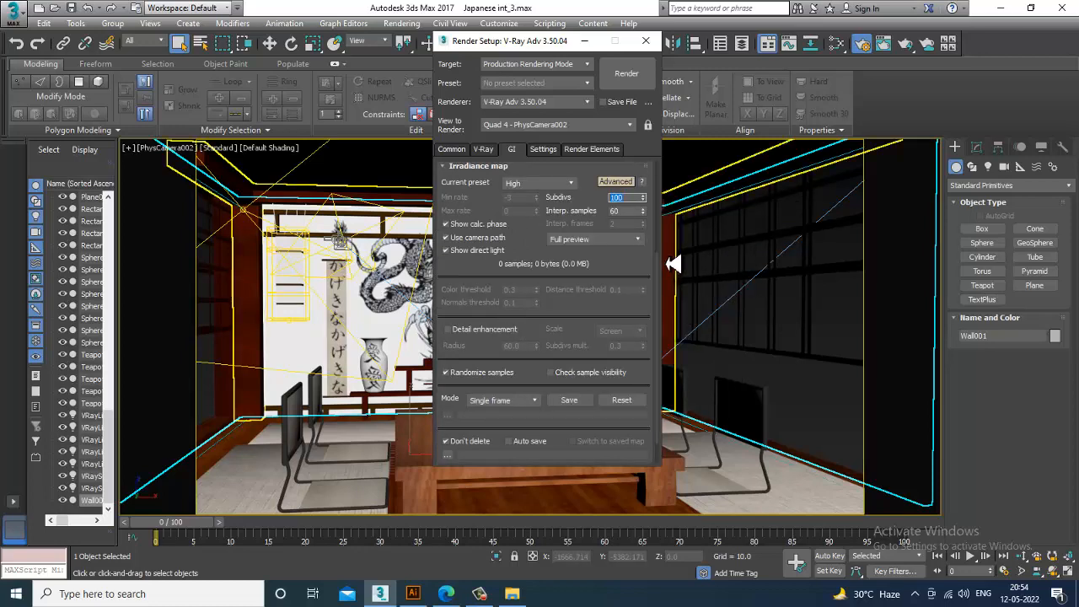
key(Tab)
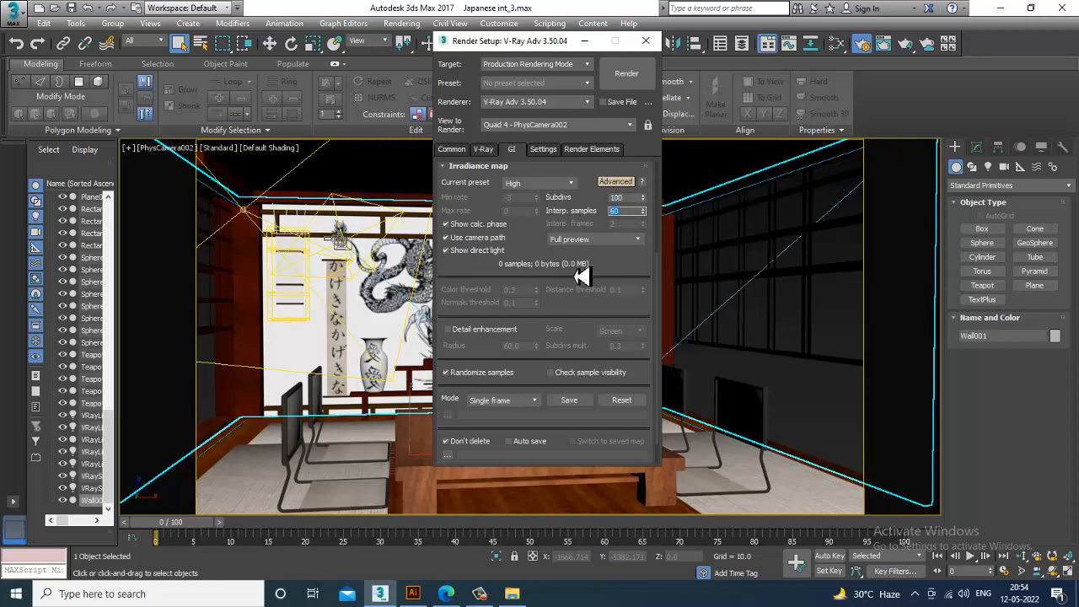
scroll(539, 257, down, 3)
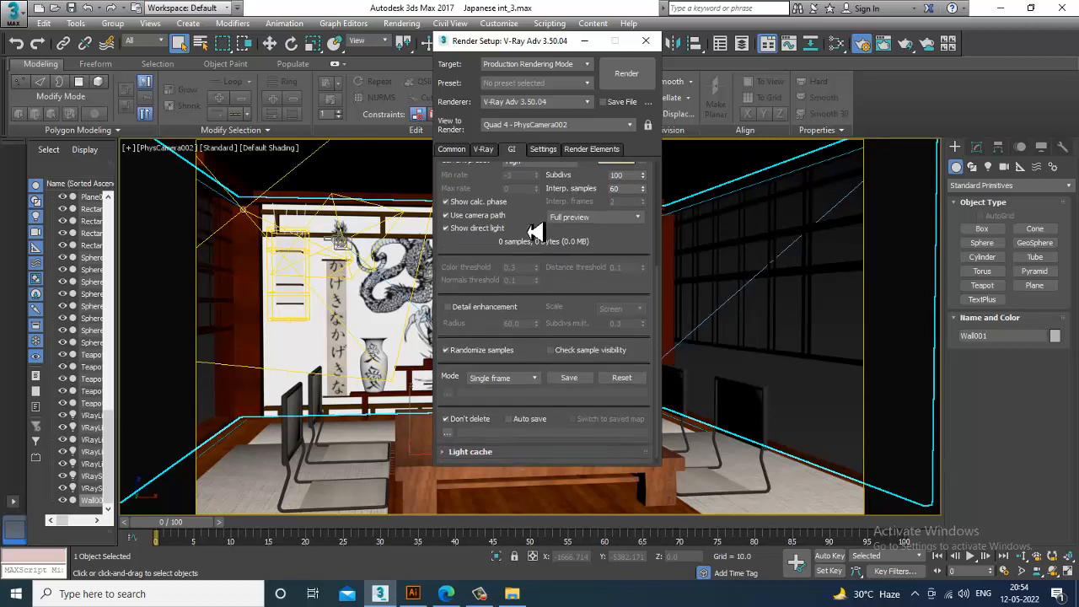
click(495, 445)
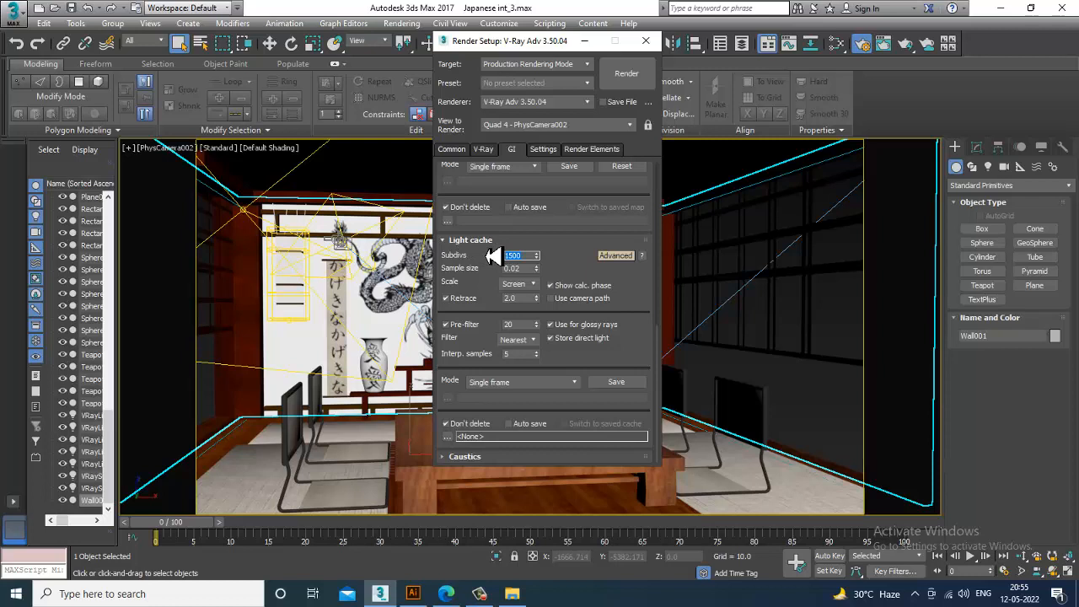
Review the V-Ray System settings, including the dynamic memory limit and the Embree options
click(544, 150)
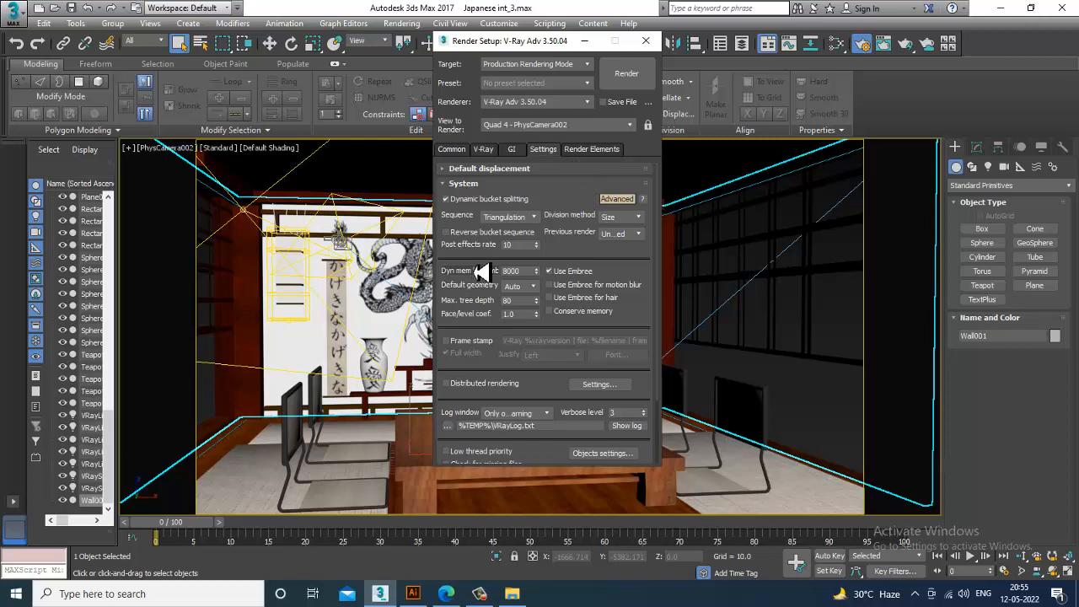
mouse_move(529, 285)
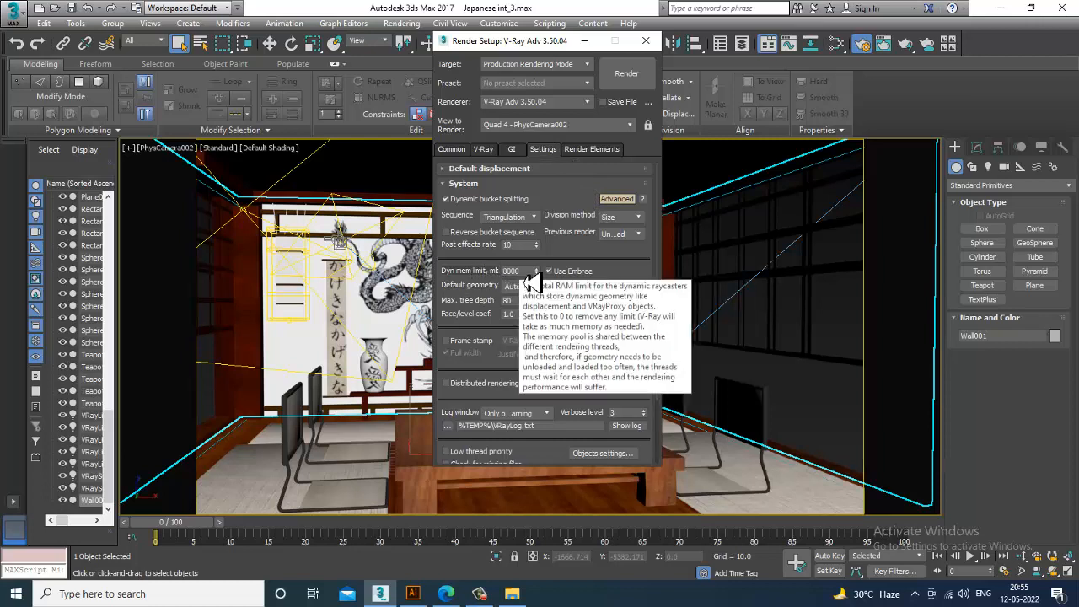
drag(522, 274, 428, 274)
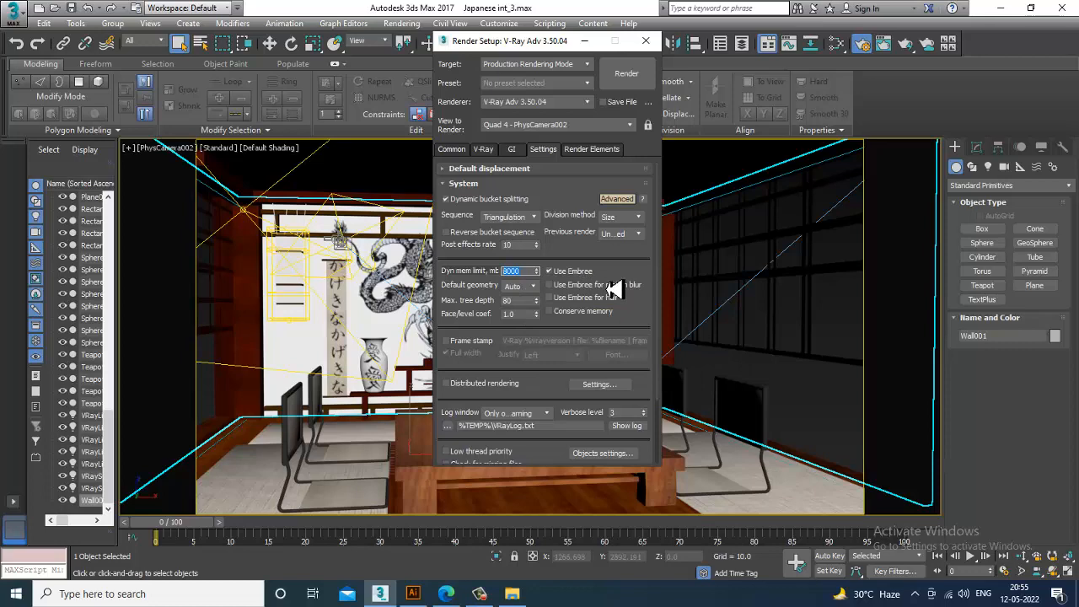
key(Tab)
drag(514, 373, 514, 238)
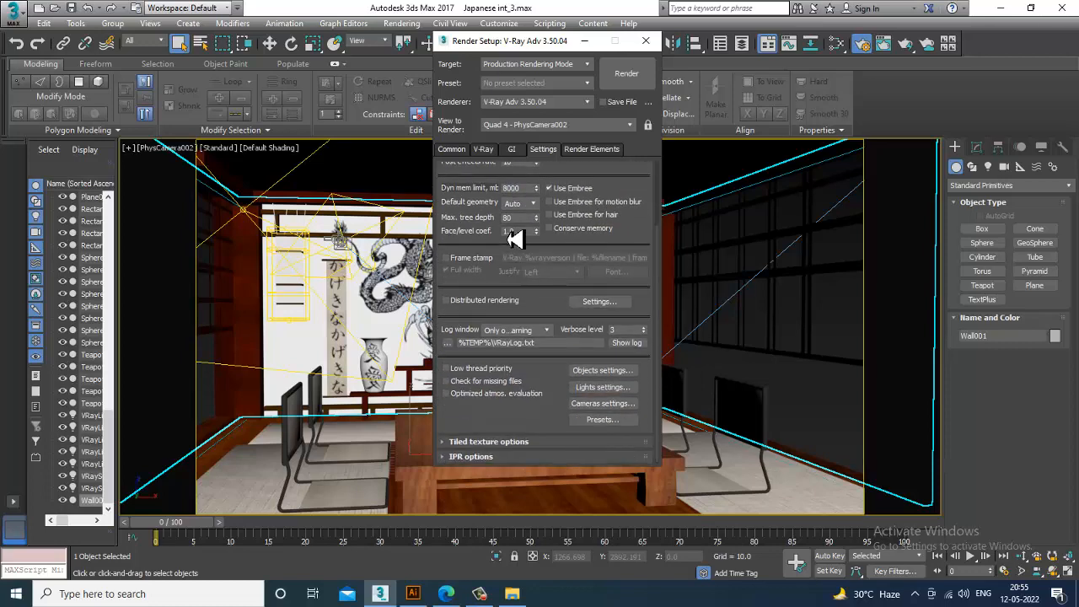
Look over the list of added V-Ray render elements and their enabled states
click(592, 148)
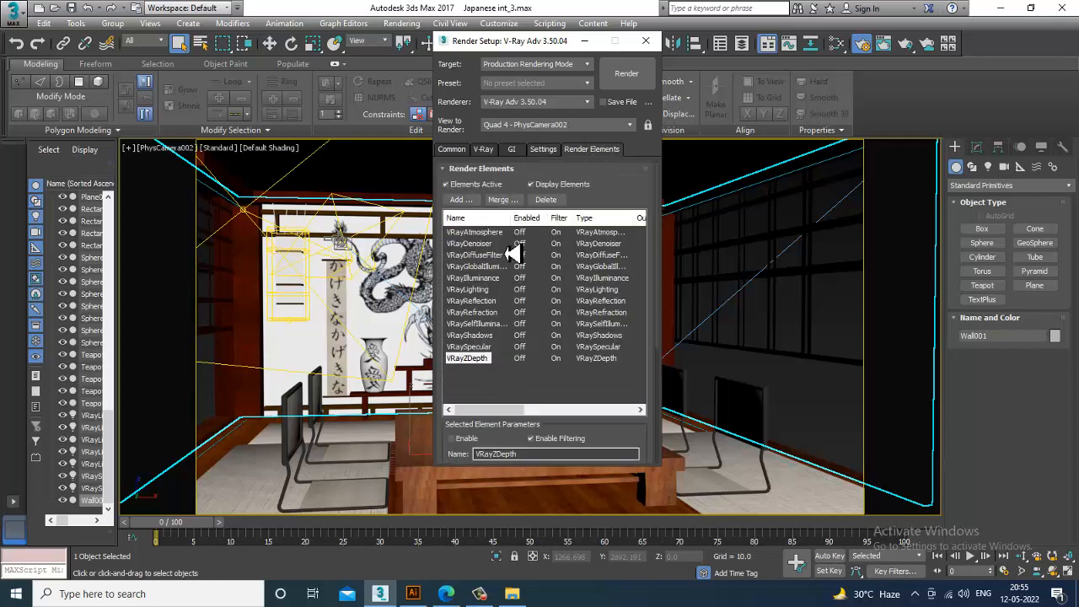
scroll(496, 344, down, 1)
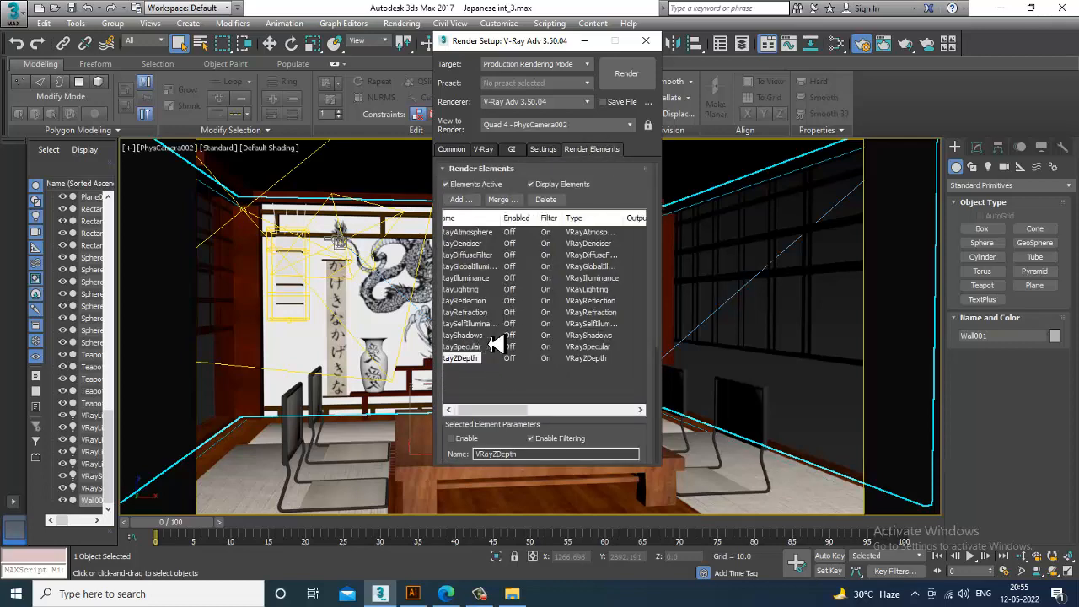
scroll(496, 344, up, 1)
Start rendering the PhysCamera002 view and look through the frame buffer's channel list, keeping RGB color
click(627, 78)
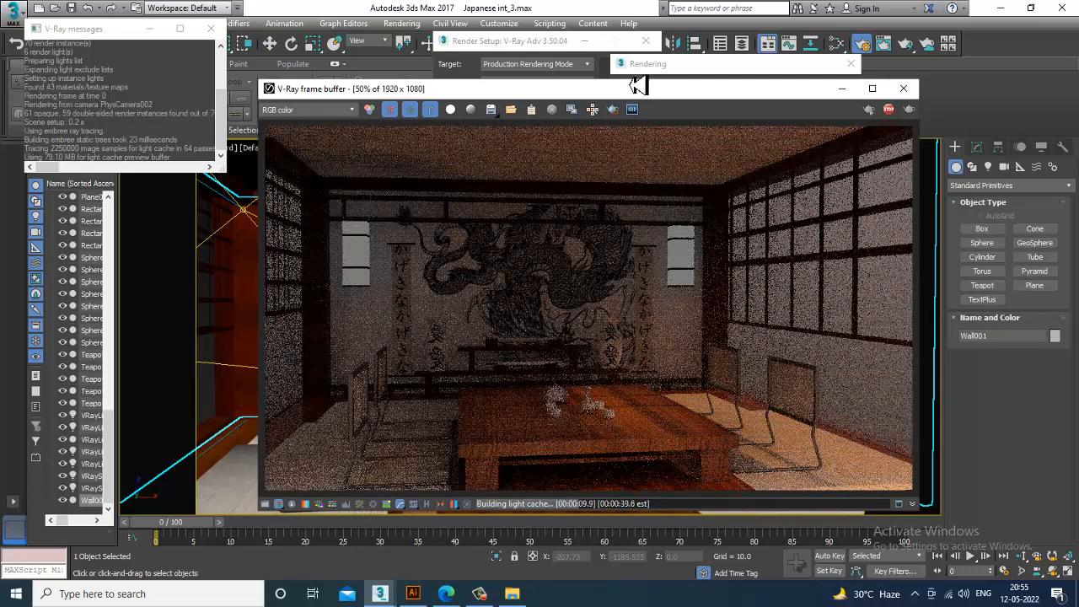
click(319, 111)
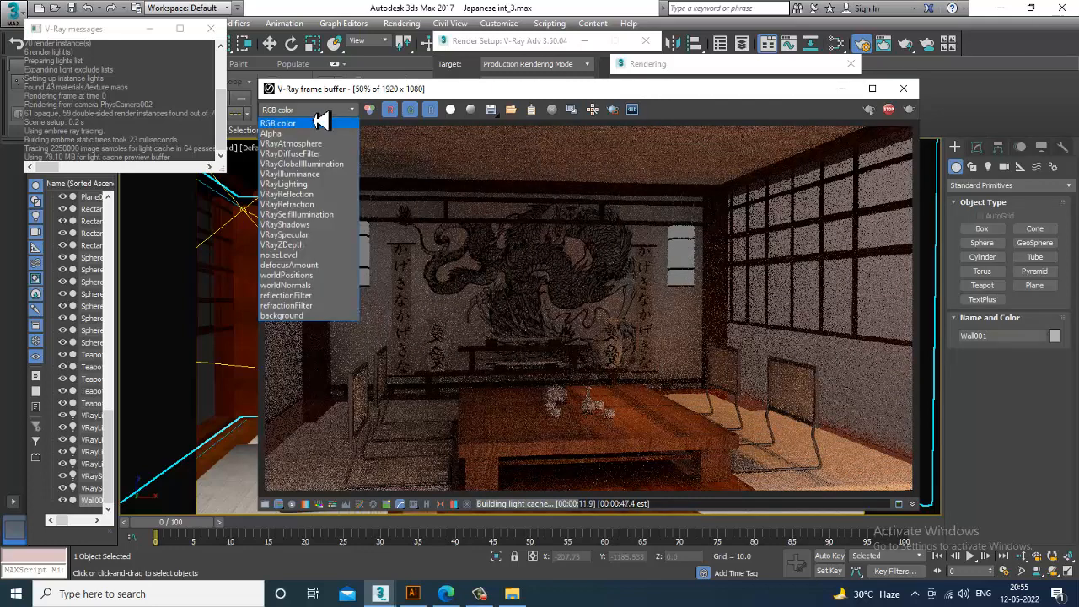
click(327, 128)
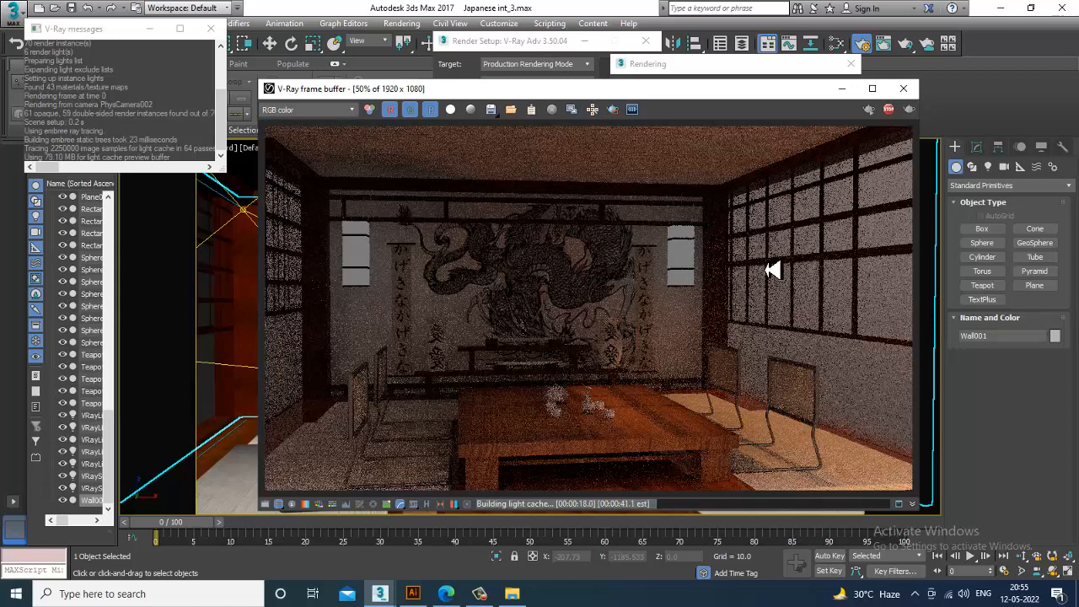
click(479, 594)
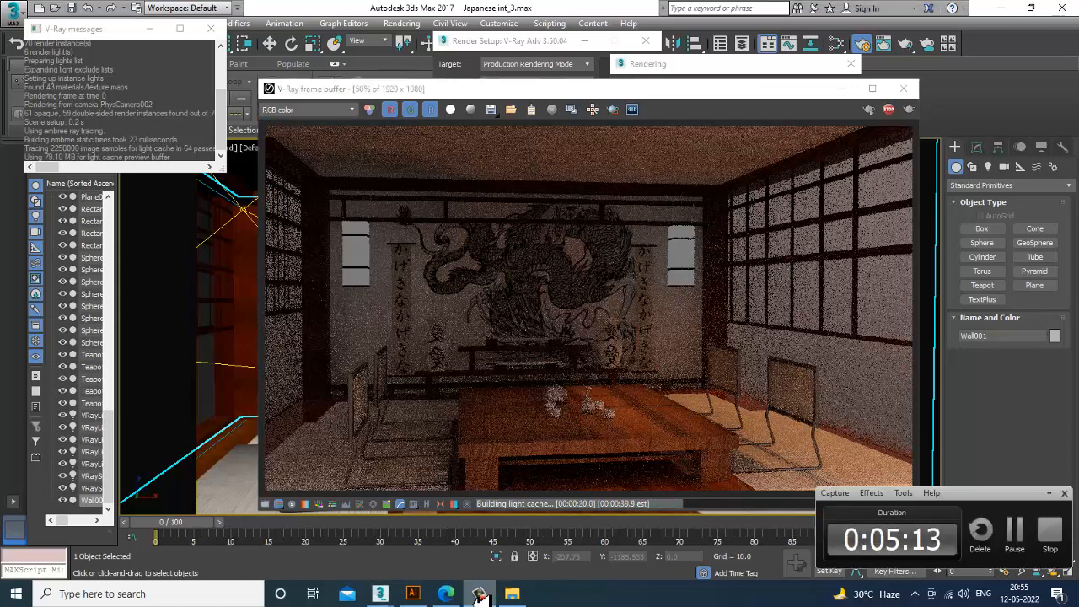
click(479, 594)
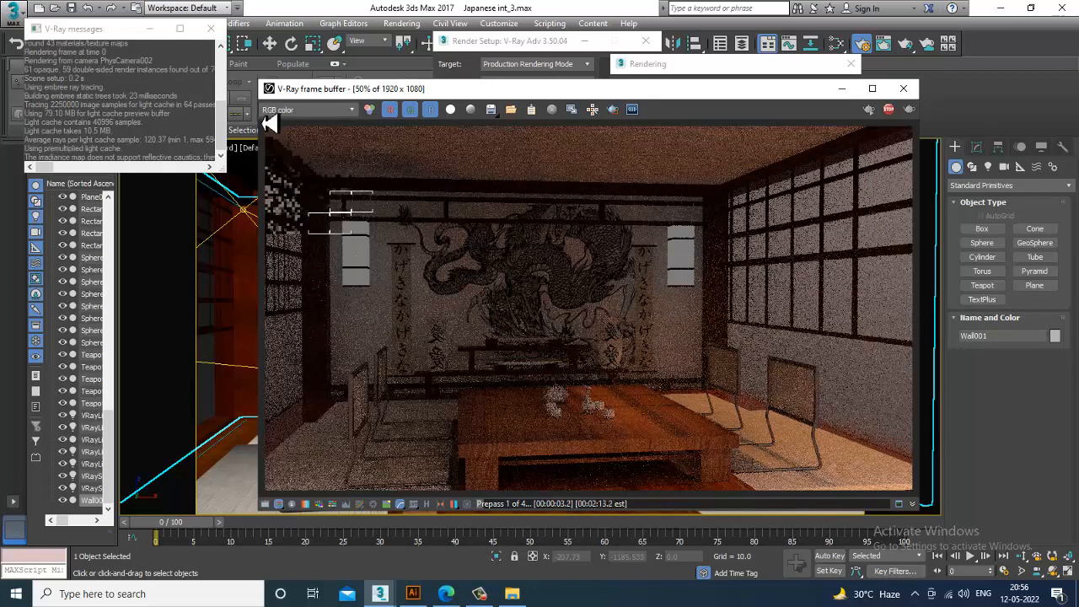
Read back through the V-Ray messages log and minimize its window
drag(221, 125, 222, 75)
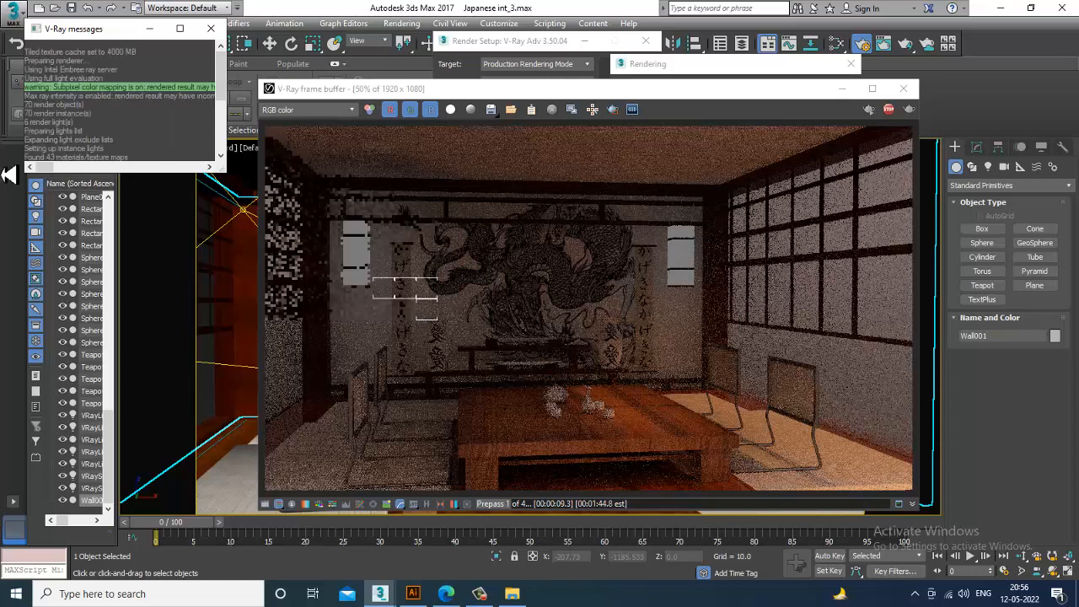
click(149, 29)
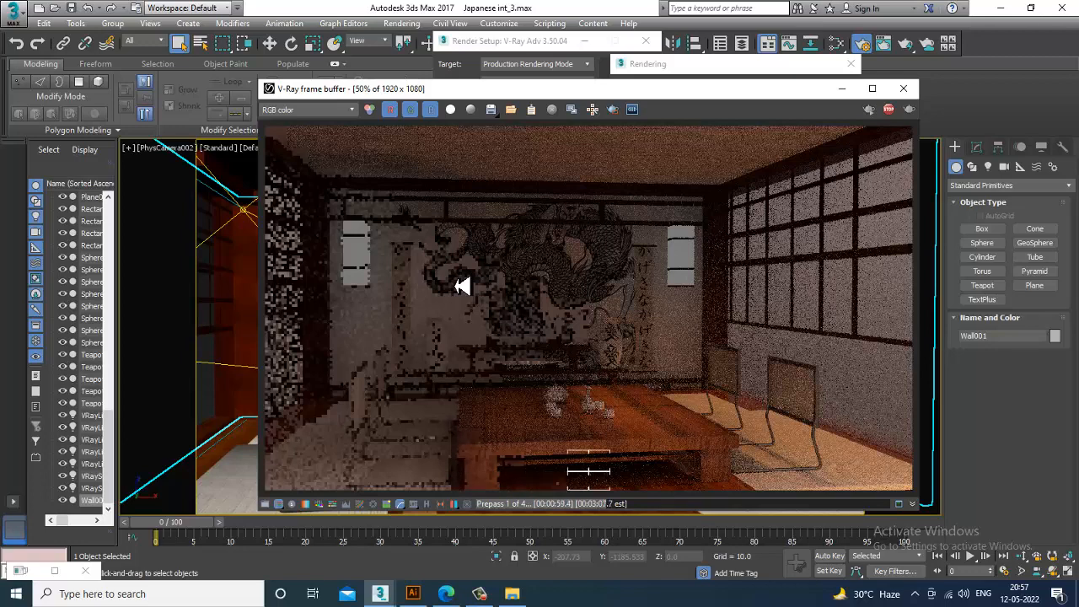
click(480, 593)
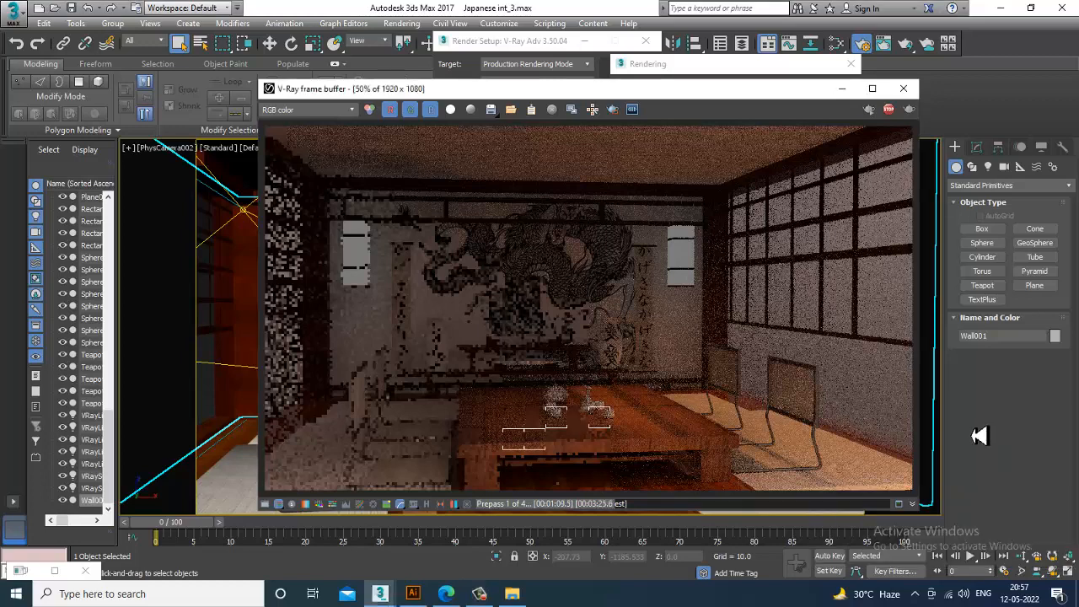
View the VRayAtmosphere and Alpha channels in the frame buffer, return to RGB color and reposition the frame buffer window
click(341, 110)
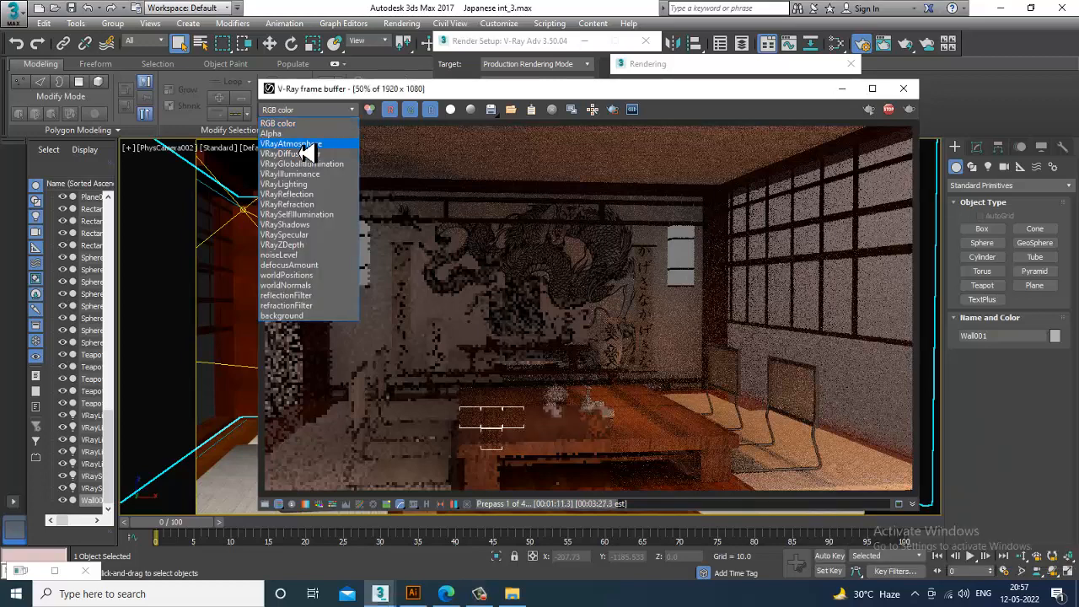
click(305, 144)
click(323, 111)
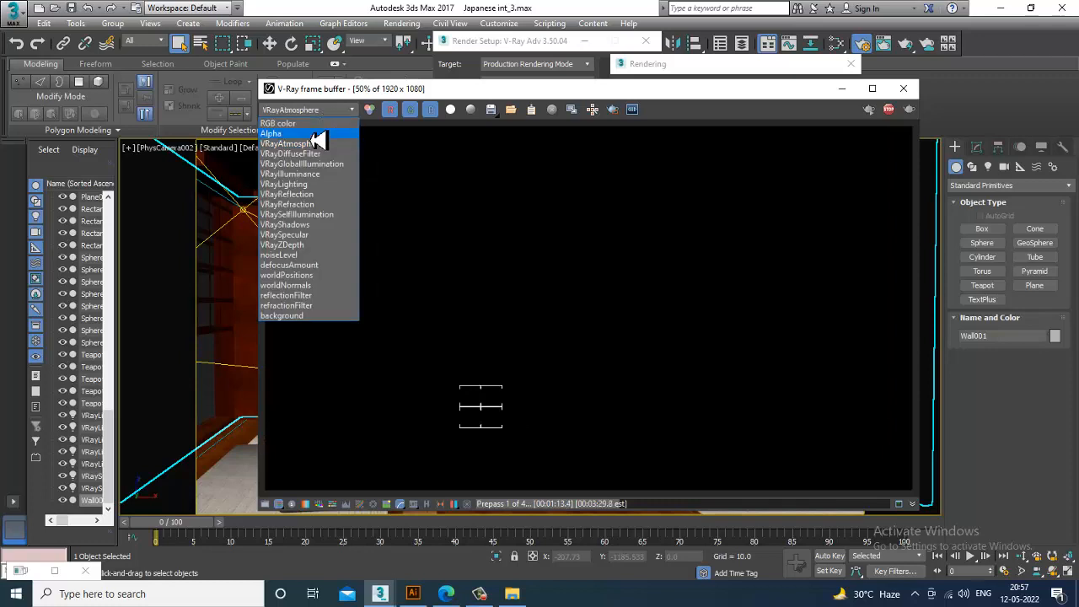
click(320, 133)
click(322, 111)
click(319, 124)
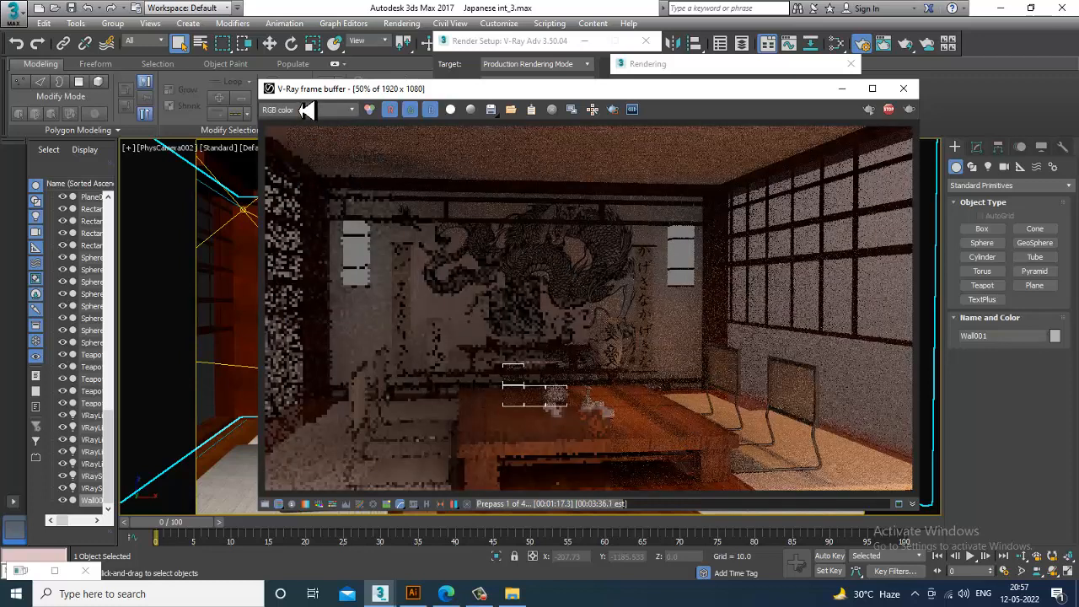
mouse_move(563, 94)
mouse_down()
mouse_move(618, 204)
mouse_move(565, 97)
mouse_up()
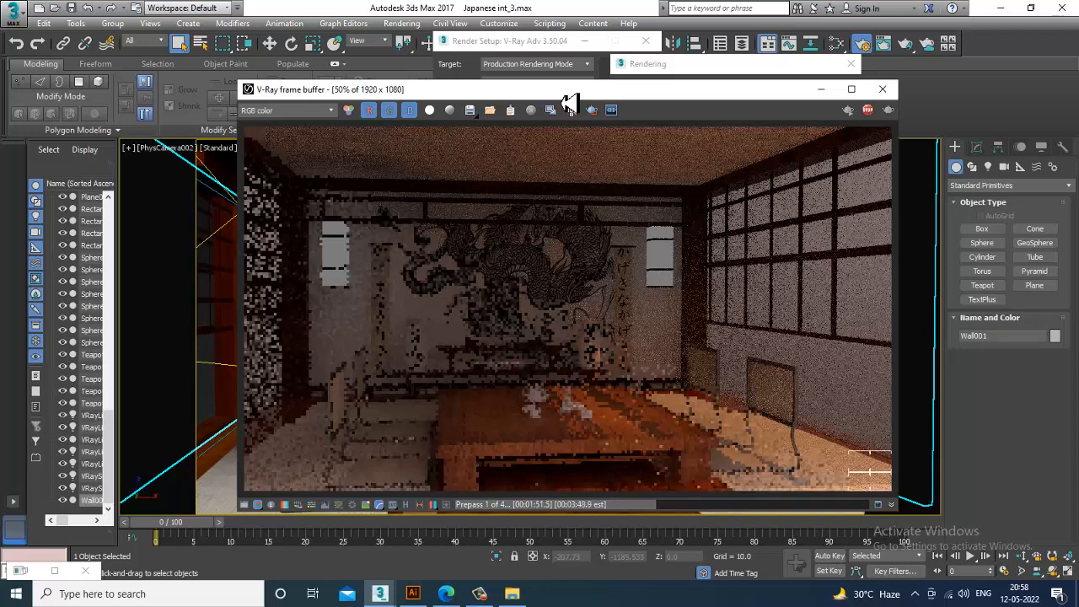
click(479, 593)
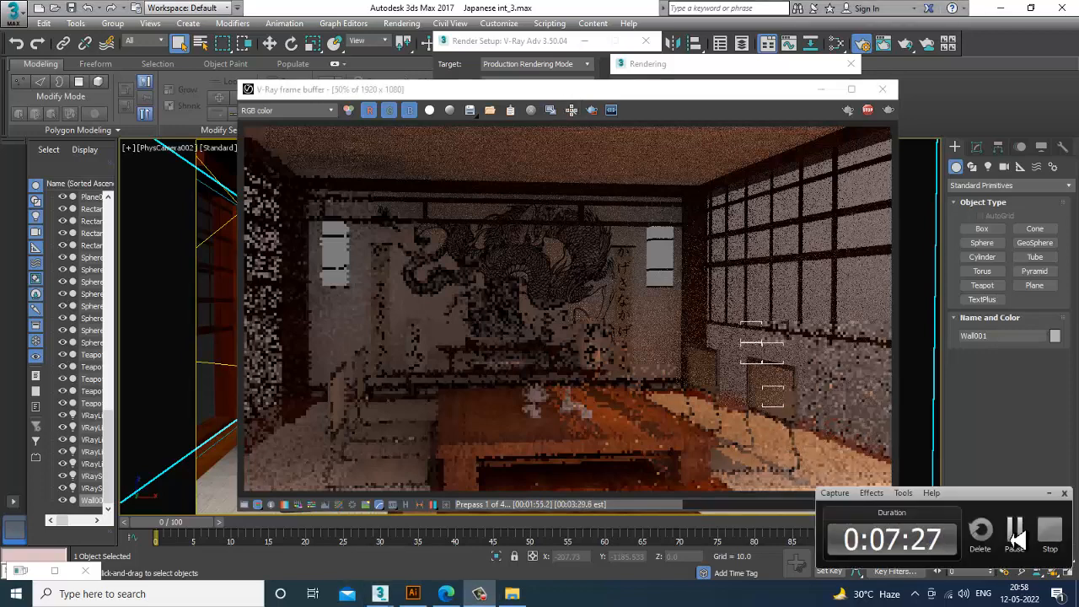
click(1016, 539)
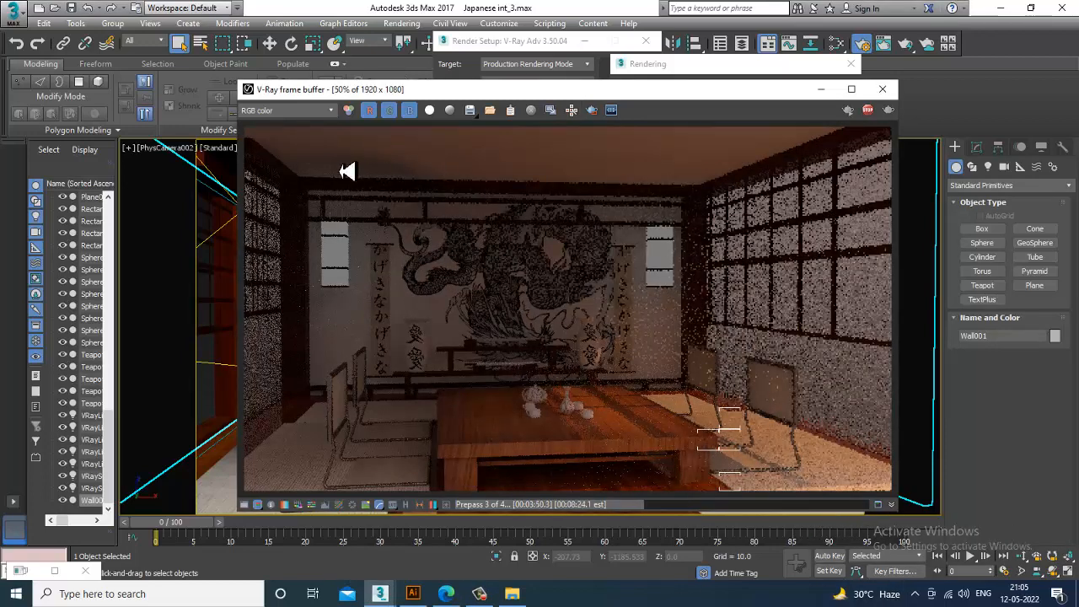
View the VRayDiffuseFilter and VRaySelfIllumination channels of the render in progress and return to RGB color
click(279, 110)
click(289, 154)
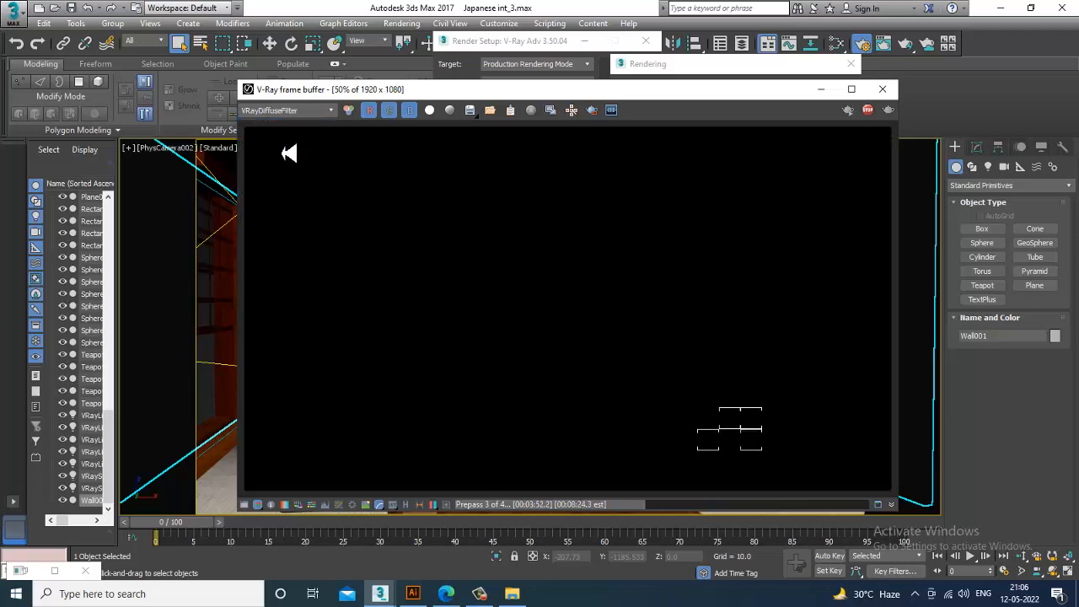
click(283, 111)
click(303, 251)
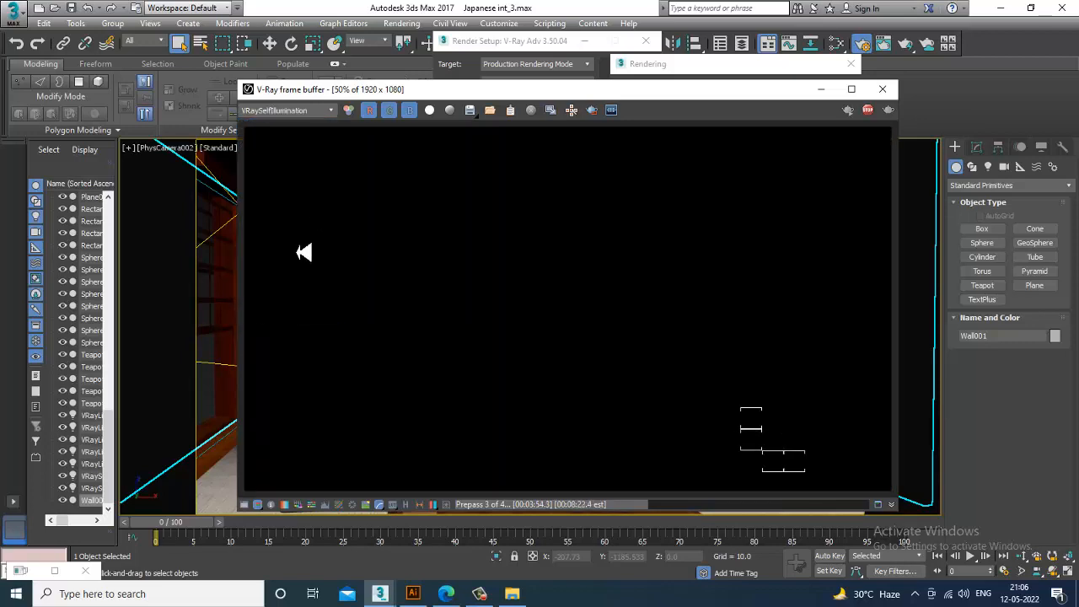
click(287, 111)
click(296, 127)
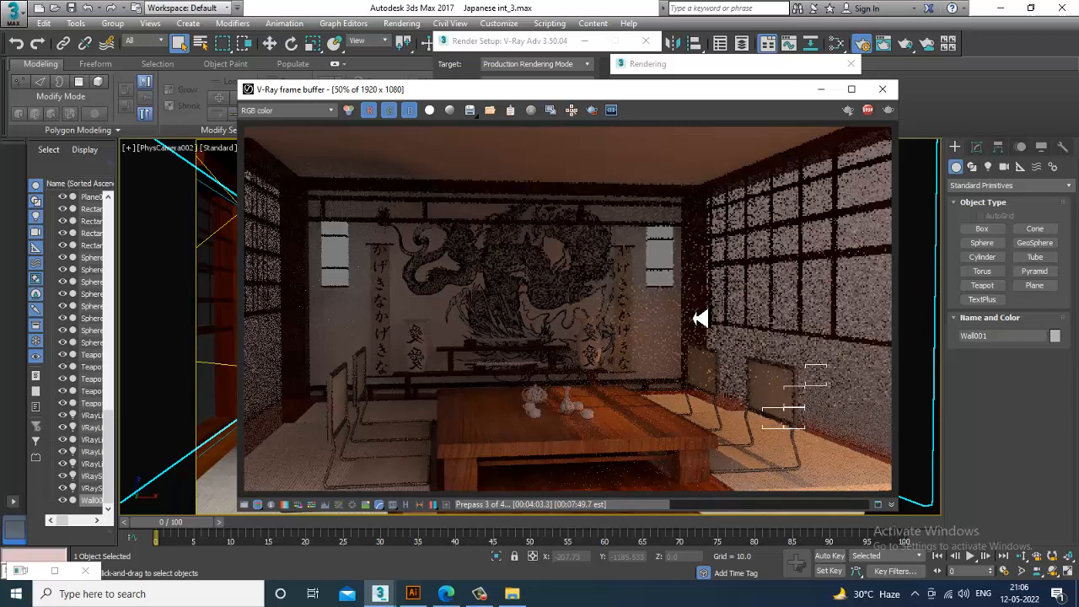
Stop the rendering and dismiss the V-Ray frame buffer and Render Setup windows
click(886, 91)
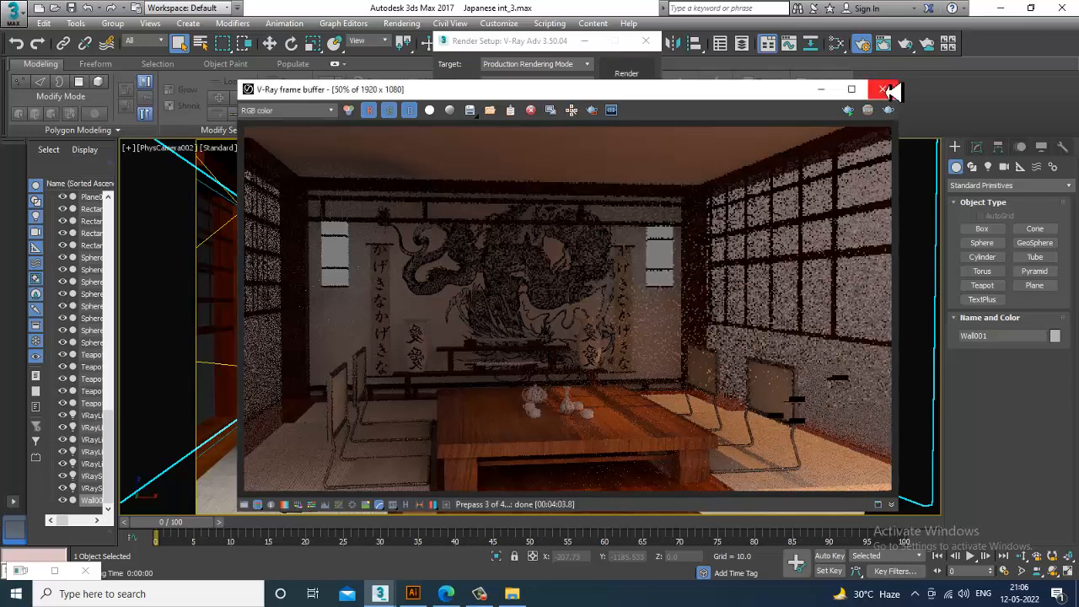
click(884, 90)
click(646, 41)
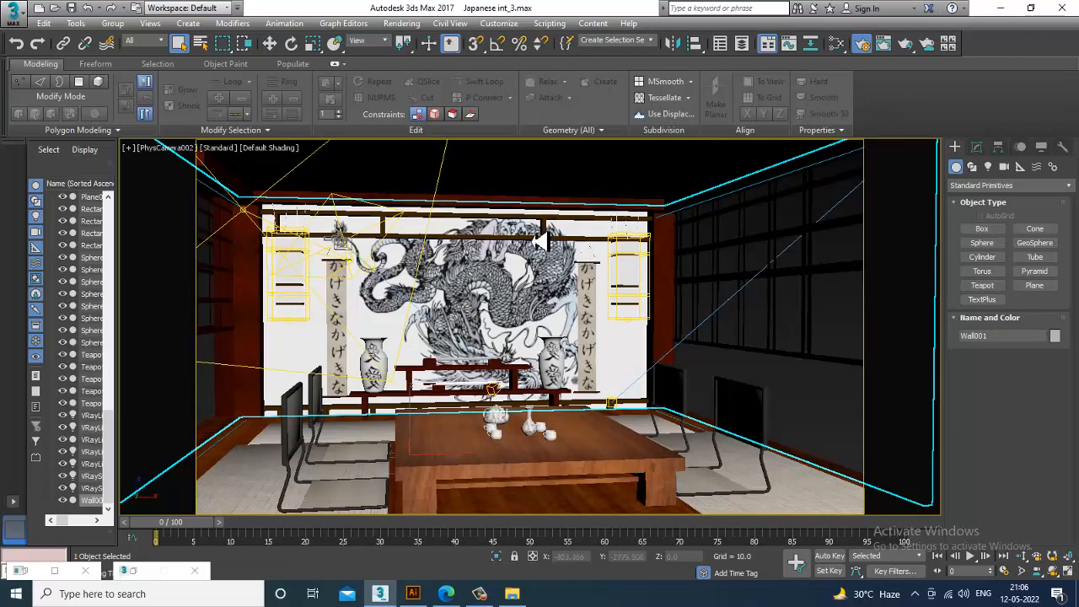
Switch the viewport from the camera to Perspective and select the BoxGizmo001 helper around the room with the Move tool
key(p)
scroll(713, 320, down, 10)
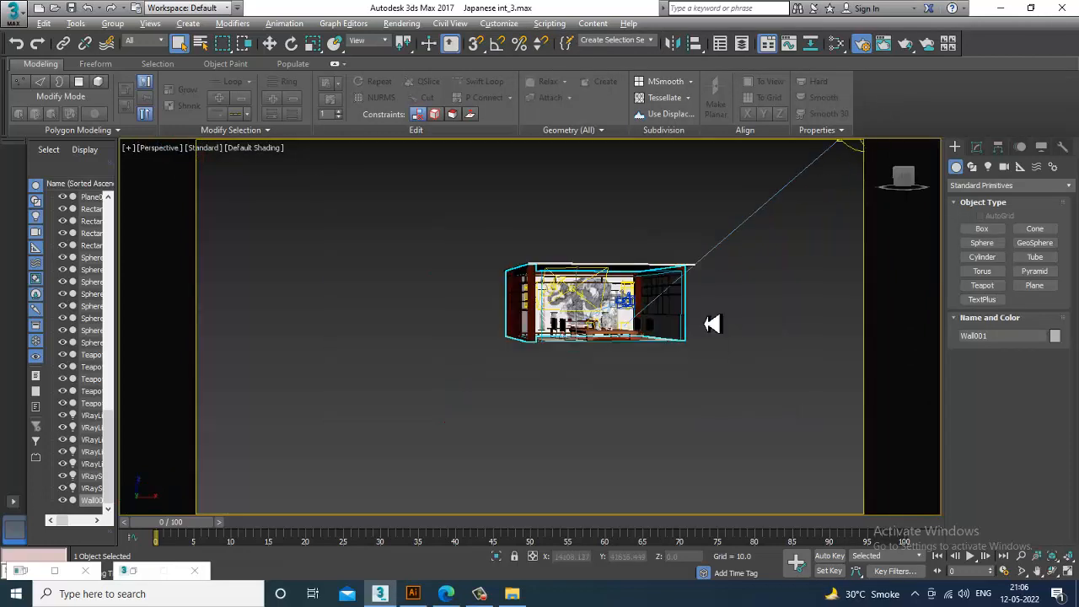
scroll(653, 292, up, 8)
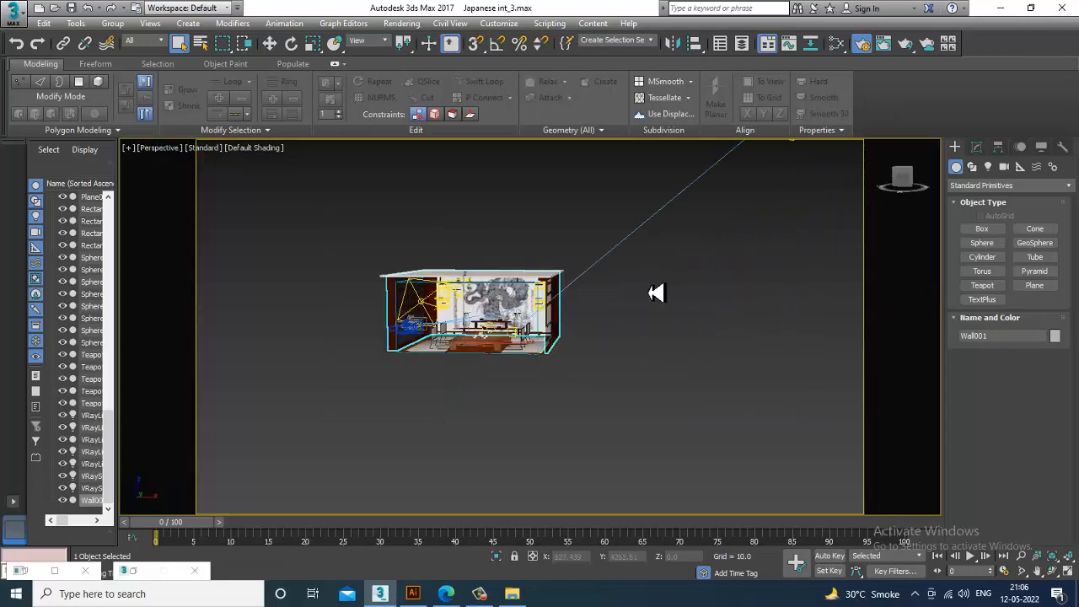
scroll(615, 304, up, 5)
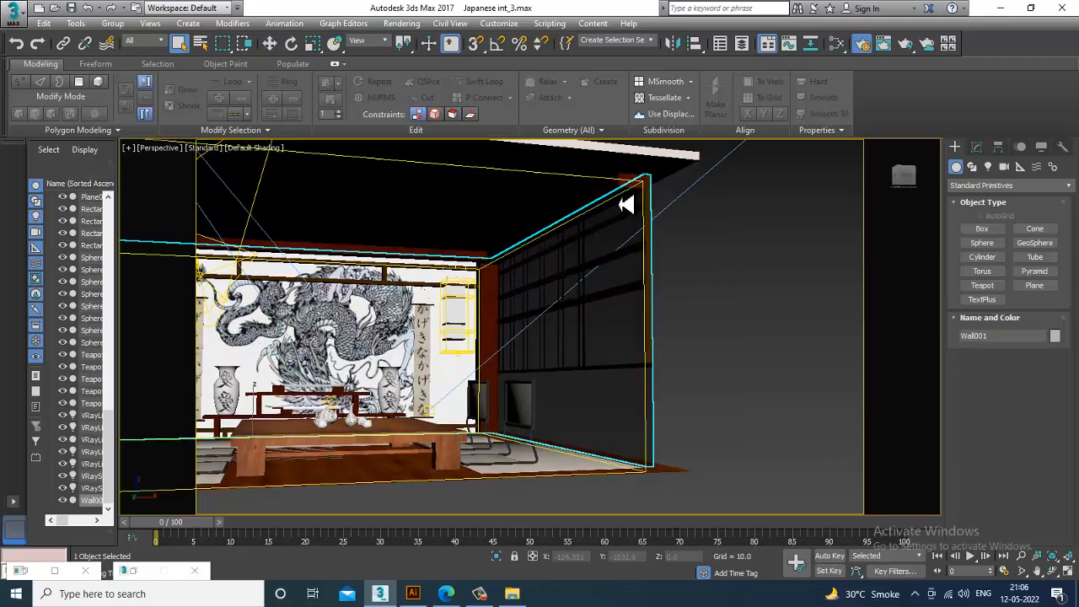
click(609, 190)
key(w)
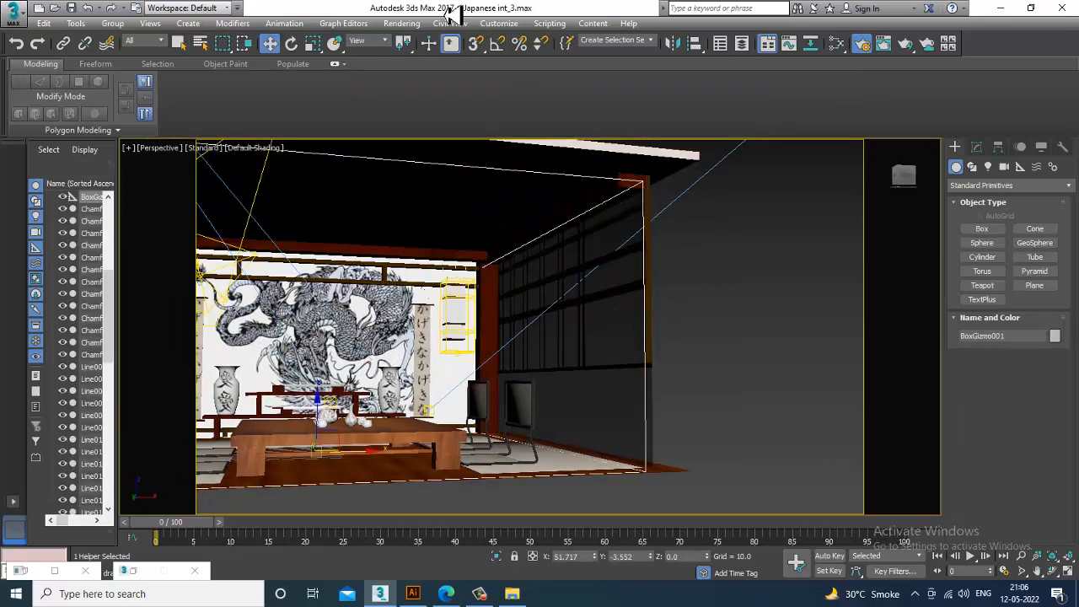
Review the general parameters of the first VRayEnvironmentFog effect in the environment settings, then dismiss the settings window
click(402, 23)
click(456, 193)
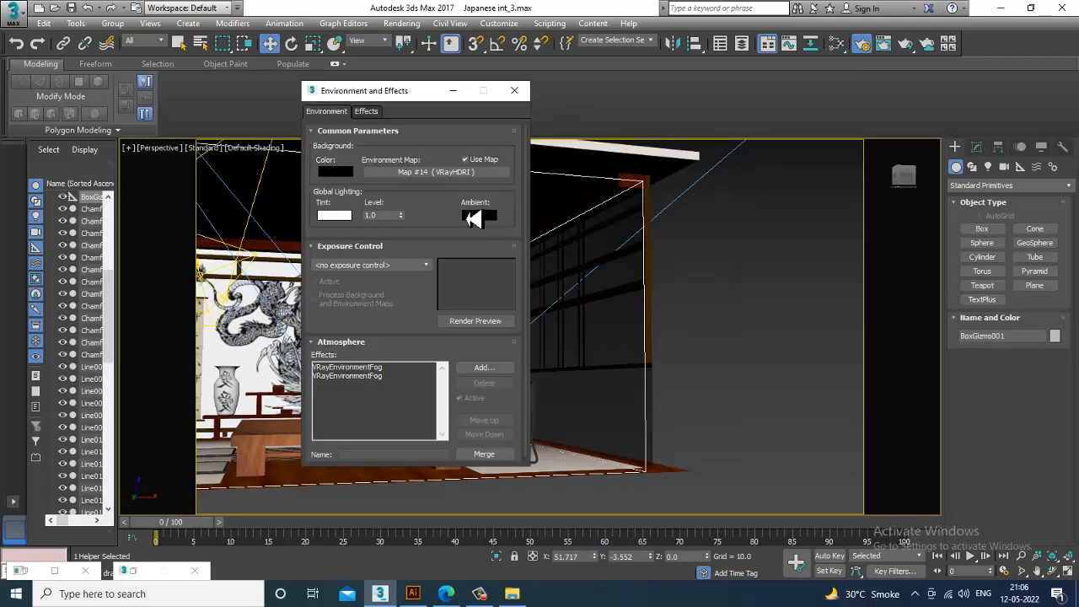
click(369, 370)
drag(421, 335, 411, 88)
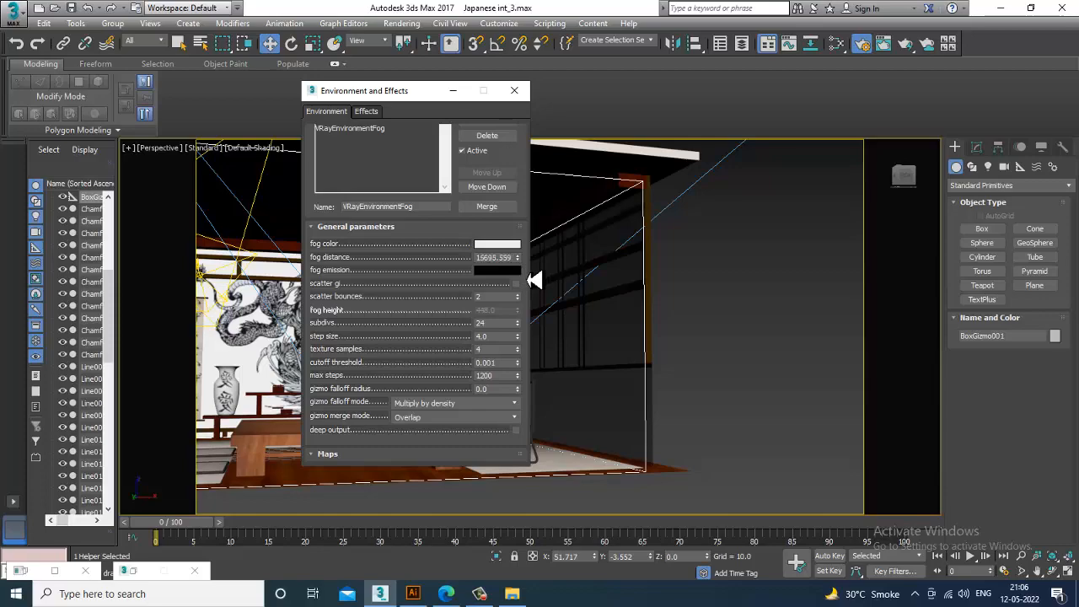
click(515, 90)
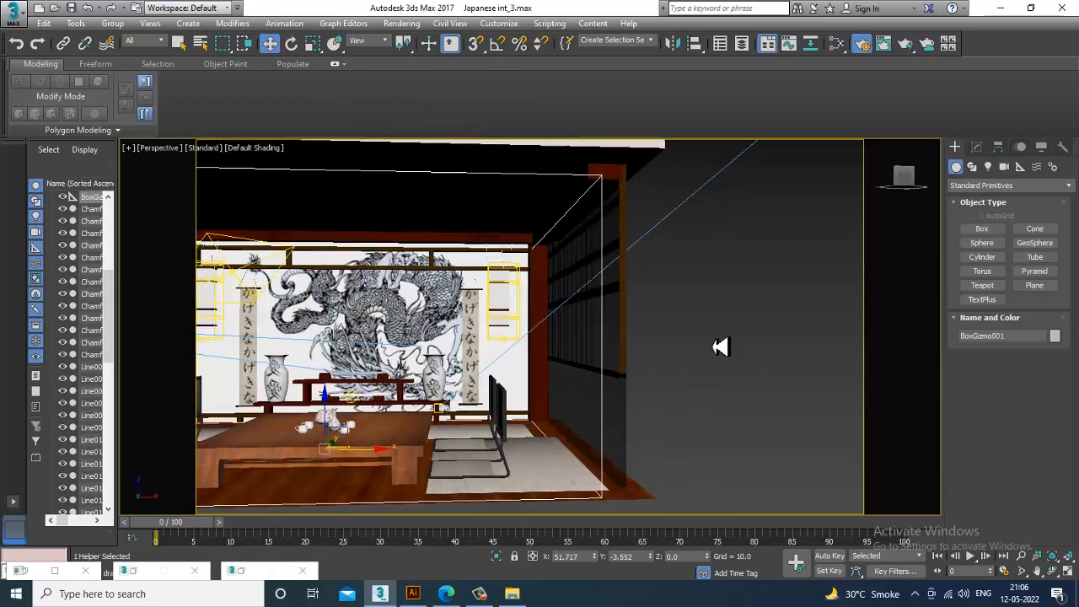
Examine the BoxGizmo001 dimensions and its attached atmosphere effects, and inspect how the gizmo encloses the room
scroll(721, 346, up, 3)
alt+middle_drag(721, 347, 567, 315)
scroll(555, 368, down, 5)
scroll(552, 374, up, 3)
scroll(582, 341, up, 4)
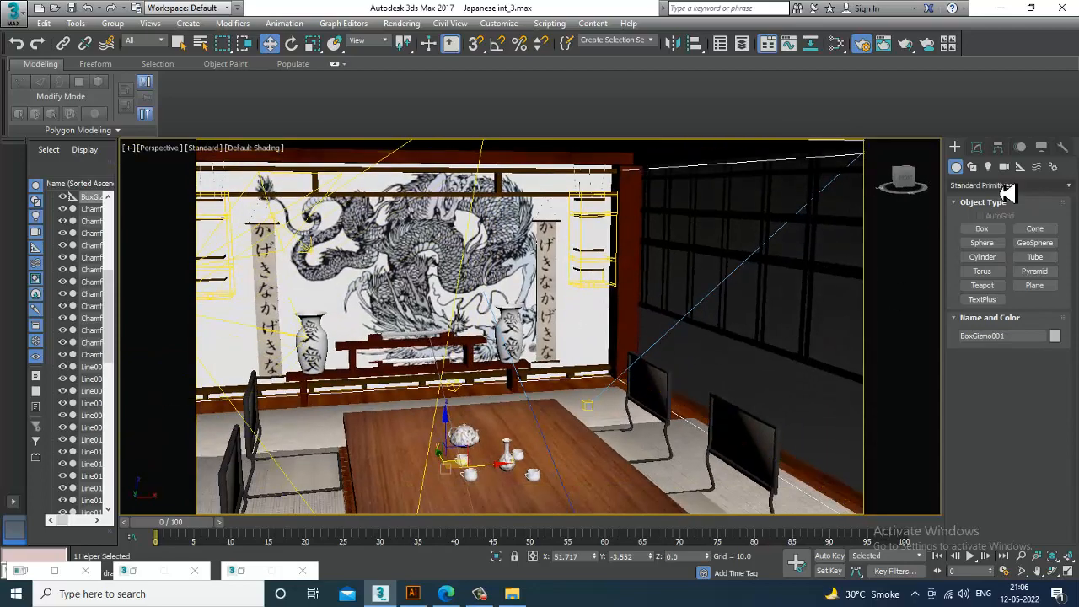
click(979, 148)
alt+middle_drag(650, 376, 586, 326)
alt+middle_drag(552, 278, 559, 285)
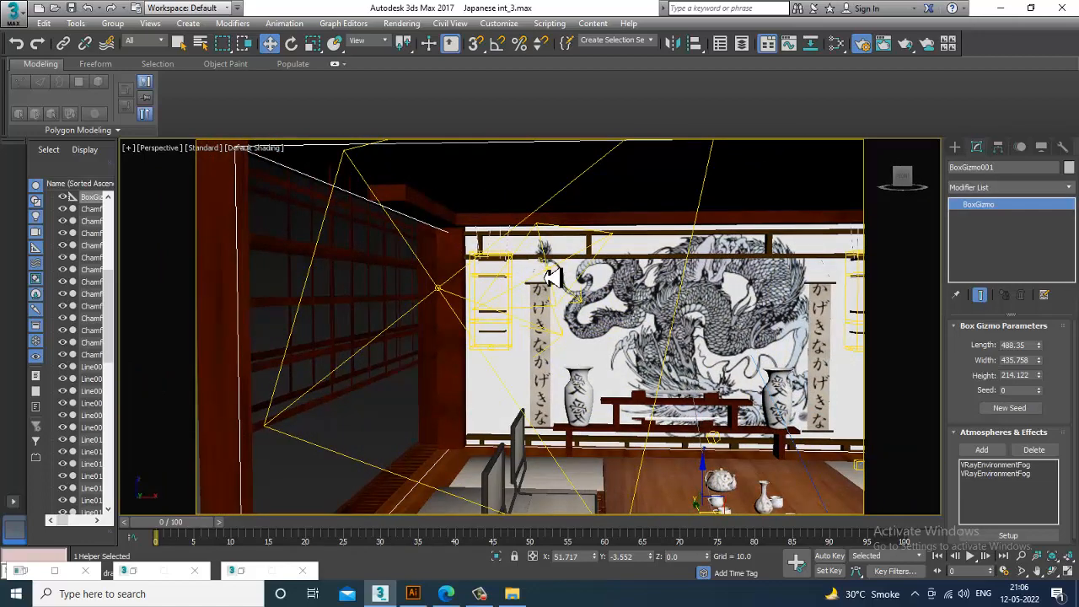
Select the Wall001 object, look over the room in Perspective and return the viewport to the PhysCamera002 view
click(561, 291)
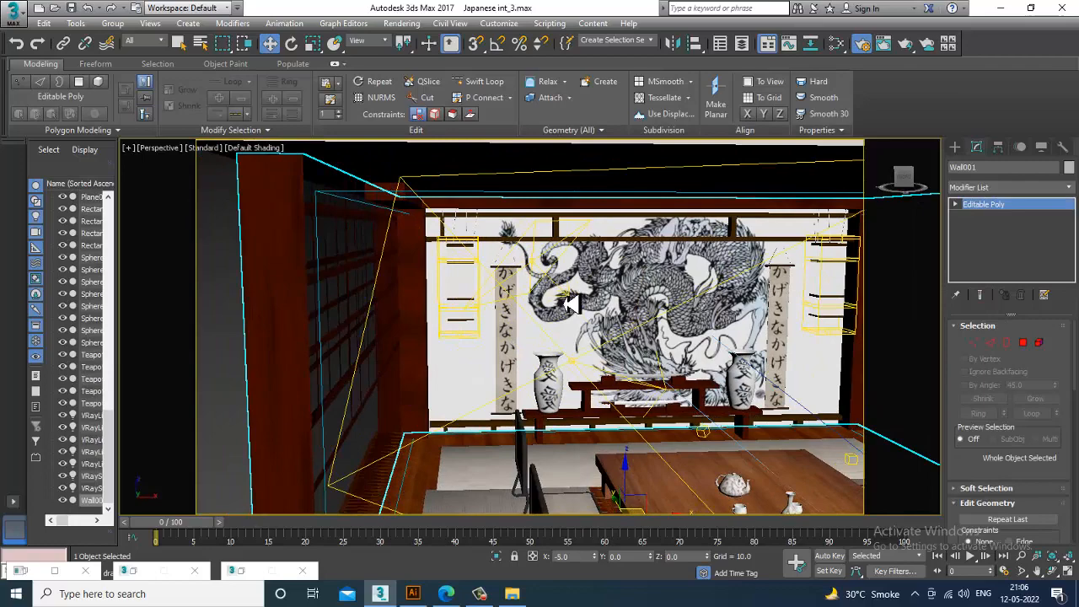
alt+middle_drag(576, 308, 691, 365)
scroll(518, 353, down, 5)
scroll(641, 347, up, 6)
scroll(692, 365, down, 5)
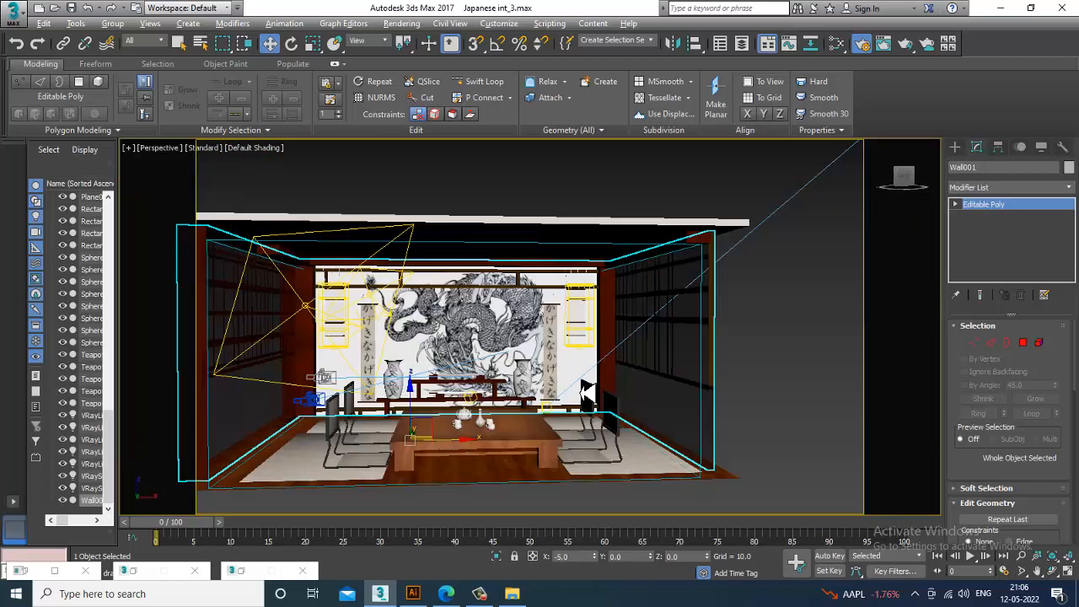
key(c)
double_click(515, 208)
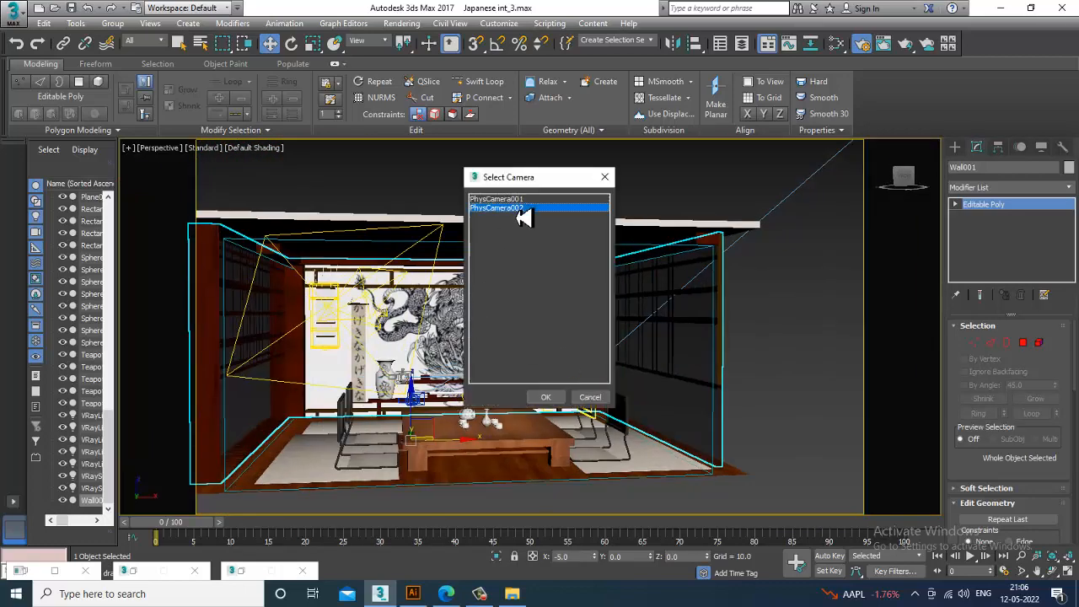
Render the PhysCamera002 view and check the list of available render channels in the frame buffer, keeping RGB color
click(402, 23)
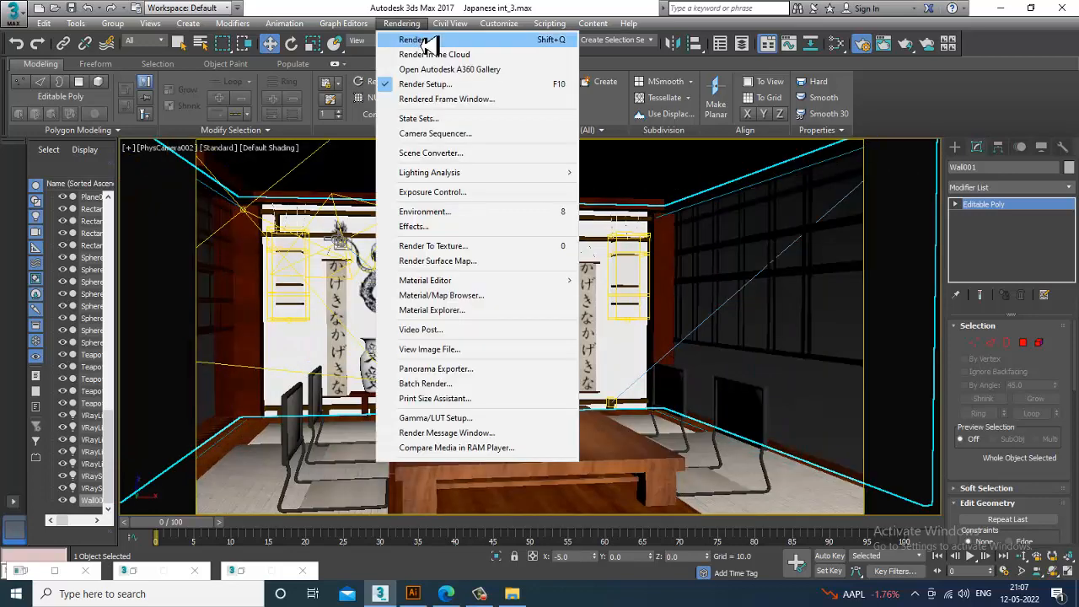
click(425, 42)
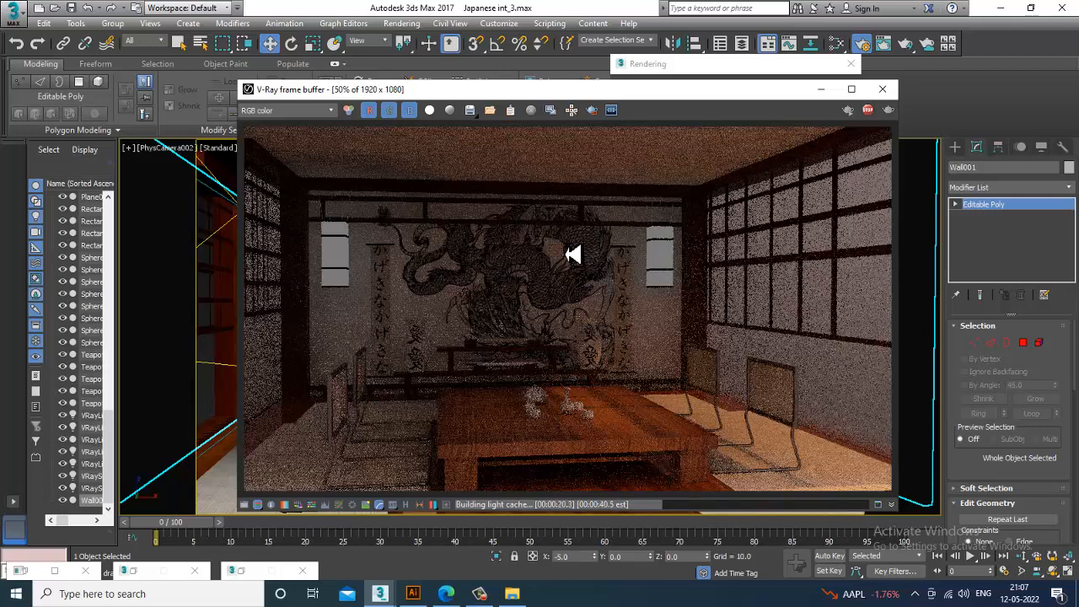
click(285, 113)
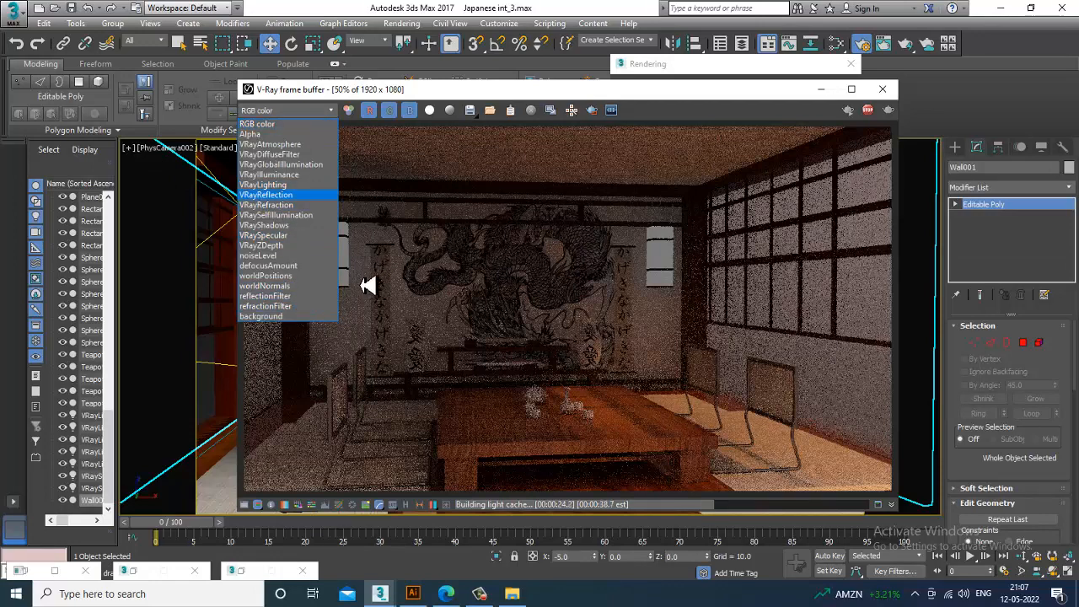
click(619, 315)
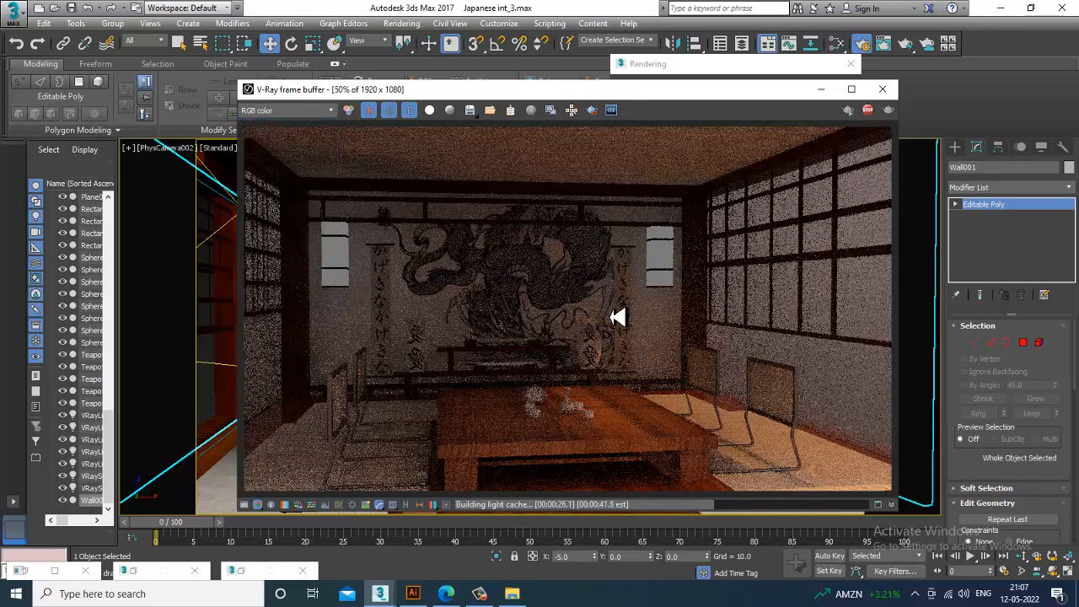